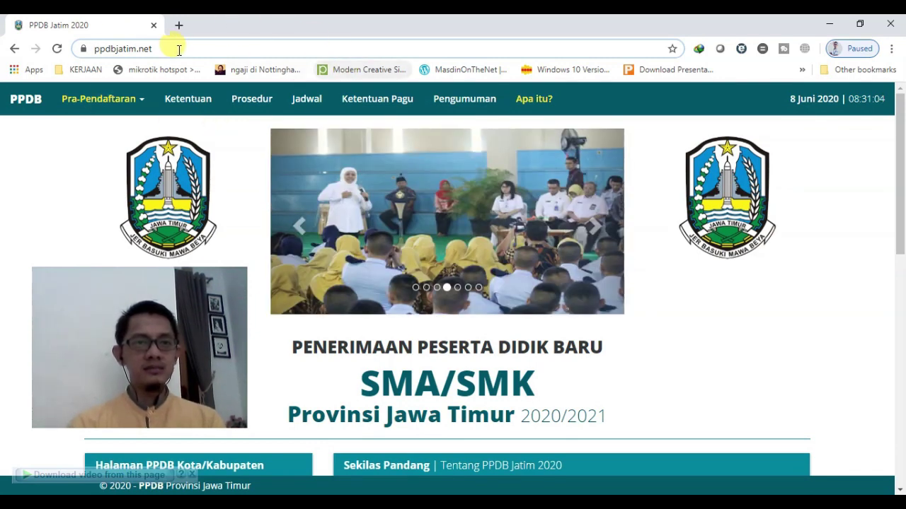
Step: Open the report card verification (Verifikasi Rapor) page on ppdbjatim.net
{"action": "left_click", "coordinate": [134, 47]}
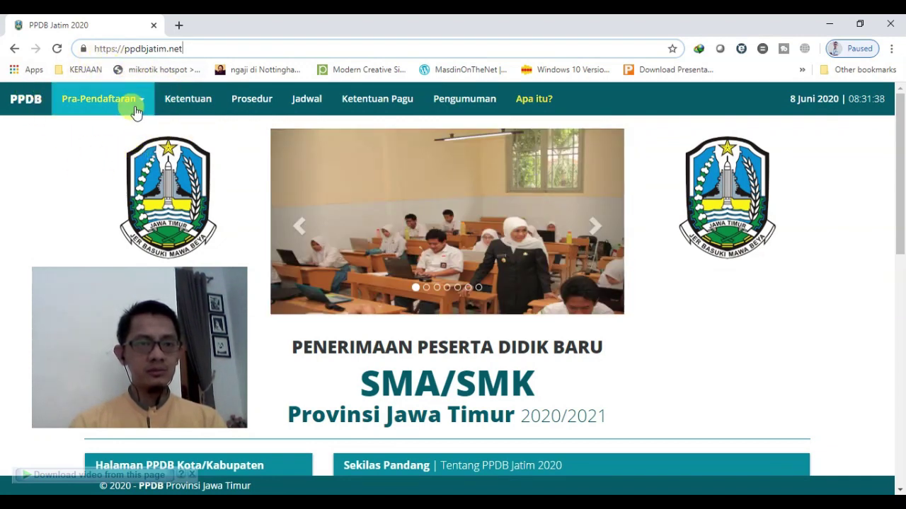
{"action": "left_click", "coordinate": [139, 105]}
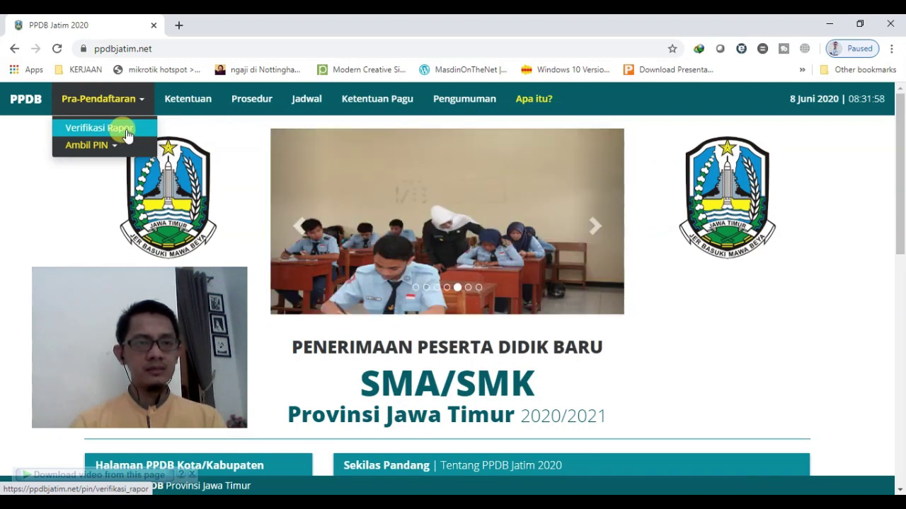
{"action": "left_click", "coordinate": [119, 129]}
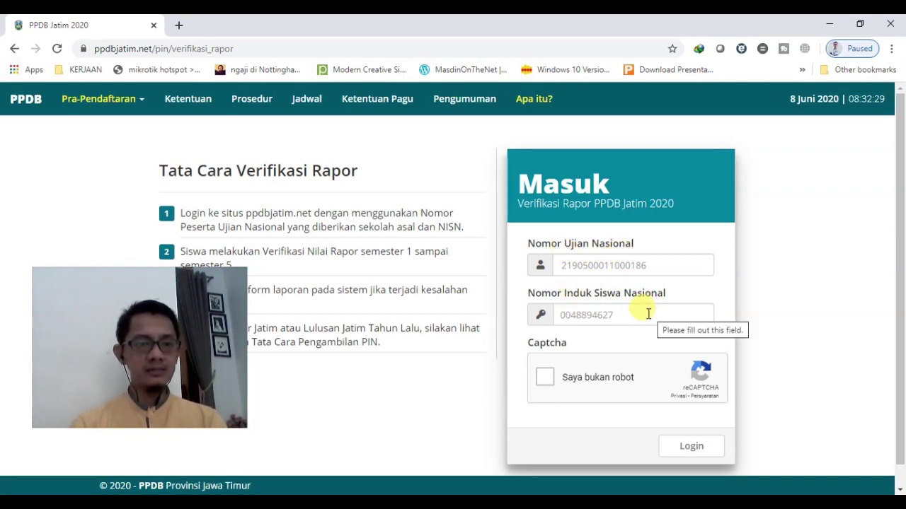
Step: Log in to report verification with the student's national exam number and national student number, completing the captcha
{"action": "left_click", "coordinate": [615, 266]}
{"action": "left_click", "coordinate": [610, 293]}
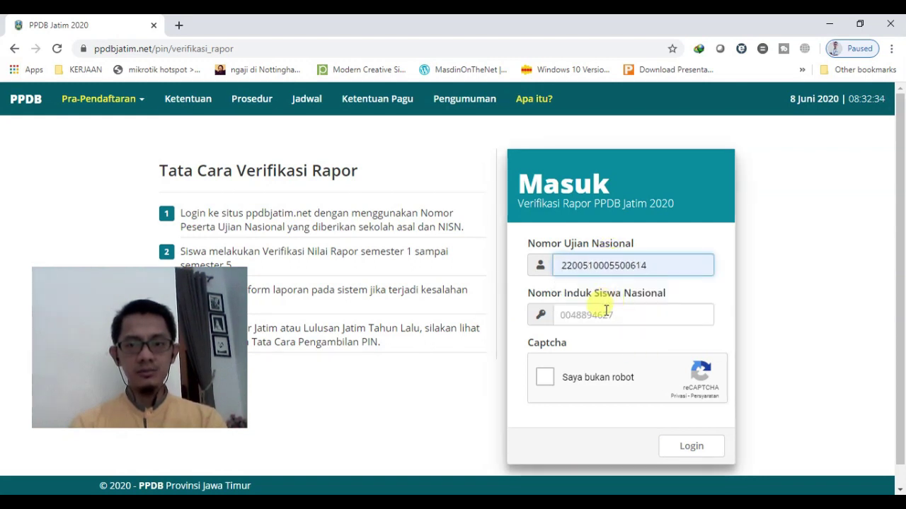
{"action": "left_click", "coordinate": [604, 317]}
{"action": "left_click", "coordinate": [603, 343]}
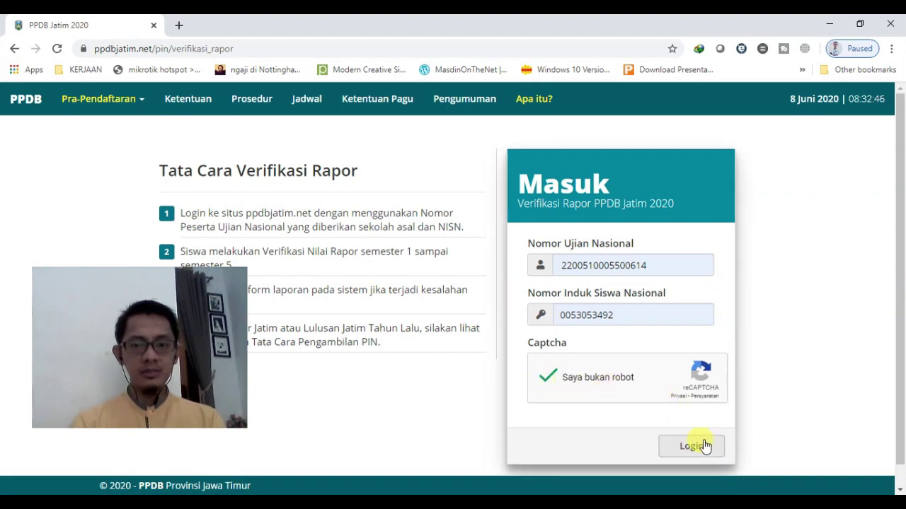
{"action": "left_click", "coordinate": [673, 453]}
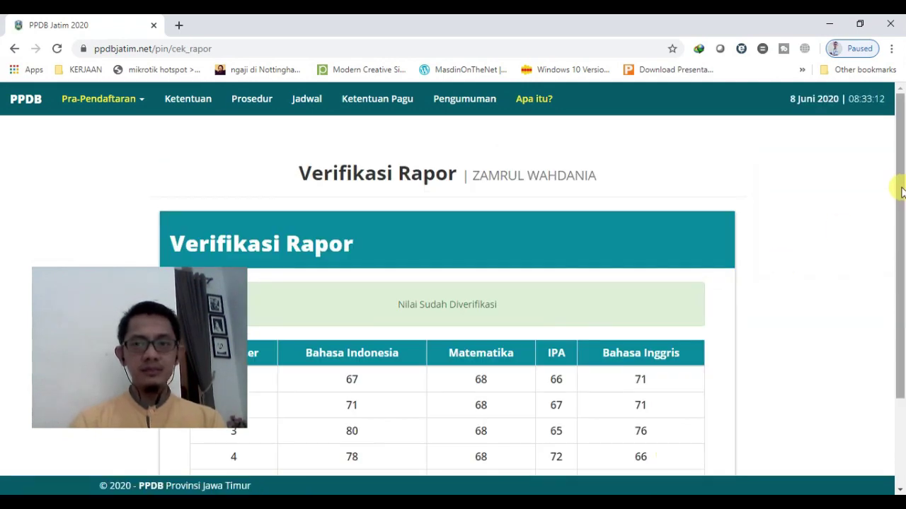
Step: Review the verification status and the report grades for semesters 1 to 5, and log out of report verification
{"action": "left_click_drag", "start_coordinate": [900, 186], "coordinate": [900, 203]}
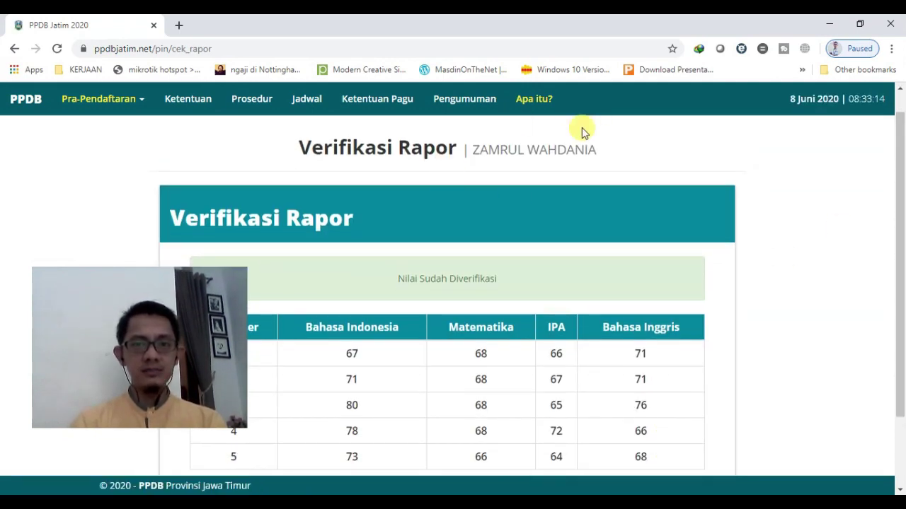
{"action": "scroll", "coordinate": [903, 205], "scroll_direction": "down", "scroll_amount": 1}
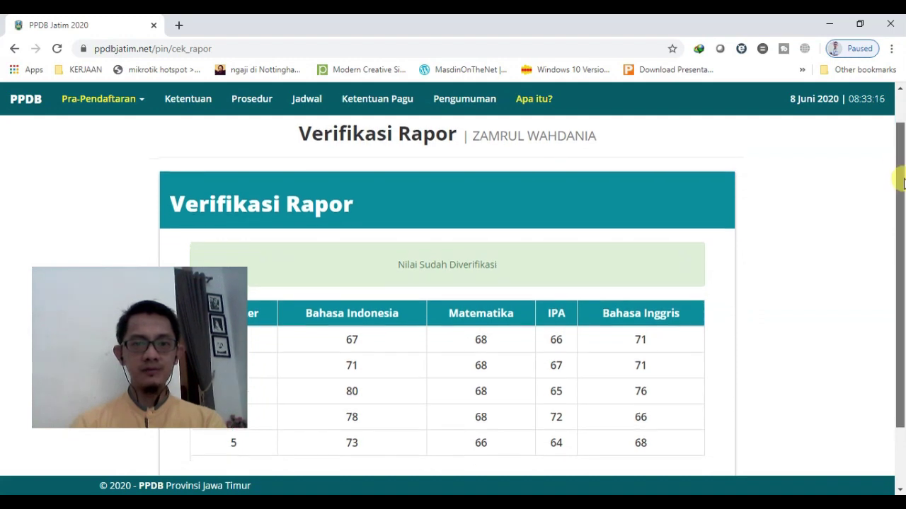
{"action": "left_click_drag", "start_coordinate": [902, 202], "coordinate": [902, 242]}
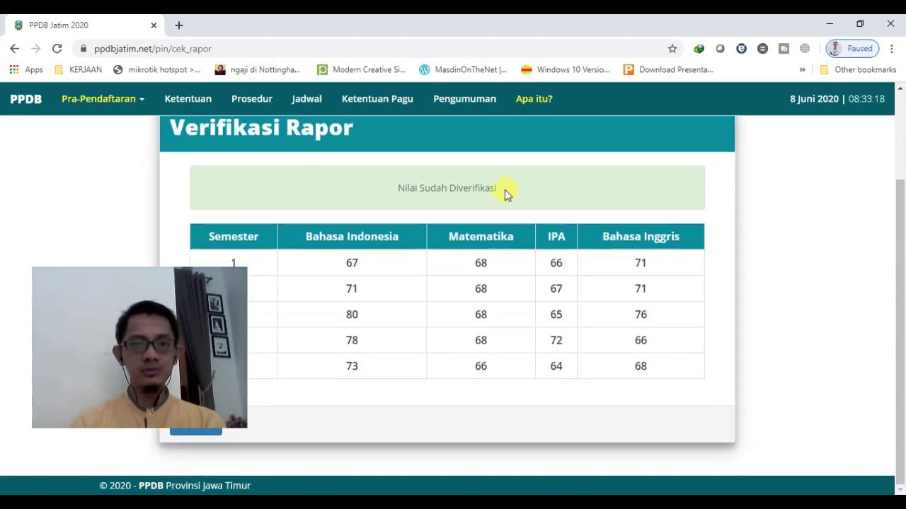
{"action": "left_click_drag", "start_coordinate": [397, 188], "coordinate": [503, 190]}
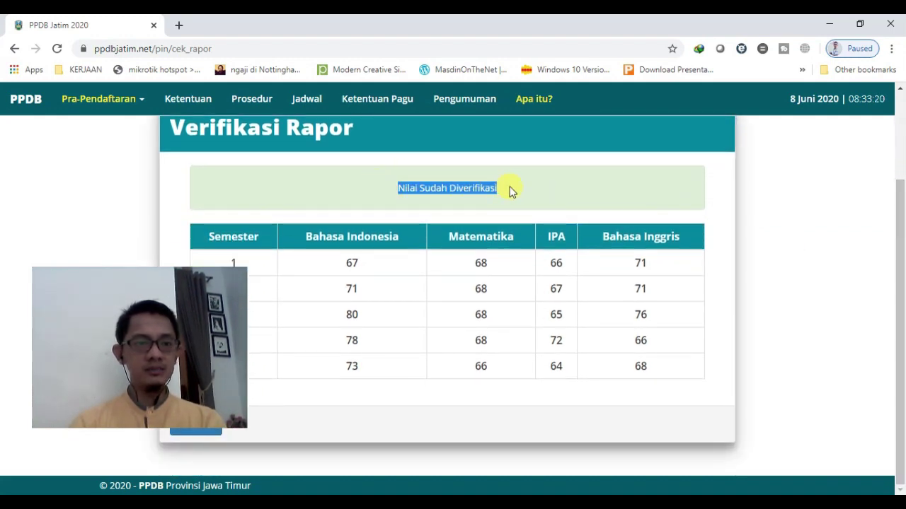
{"action": "left_click", "coordinate": [510, 188]}
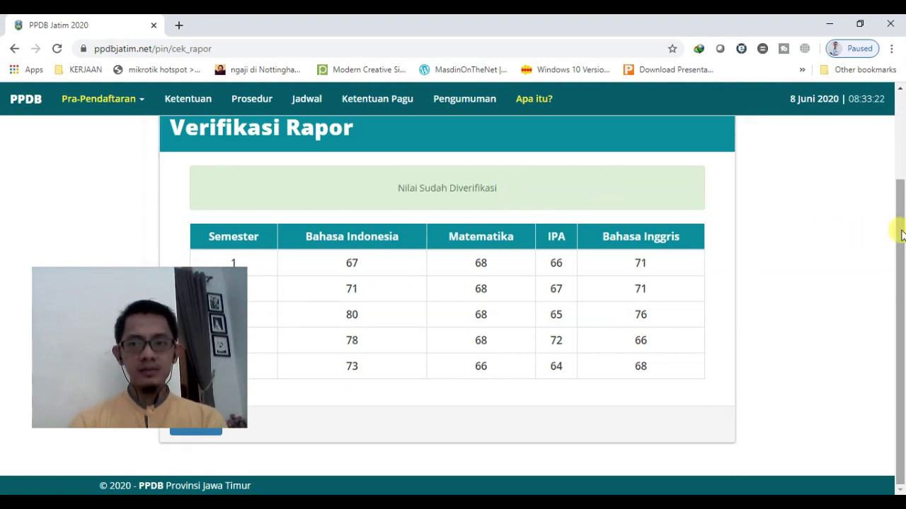
{"action": "left_click_drag", "start_coordinate": [195, 327], "coordinate": [146, 307]}
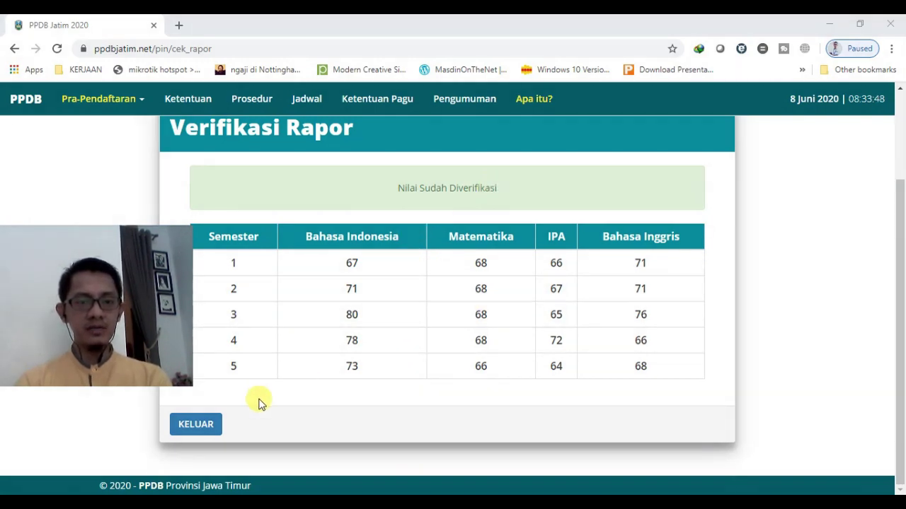
{"action": "left_click", "coordinate": [196, 423]}
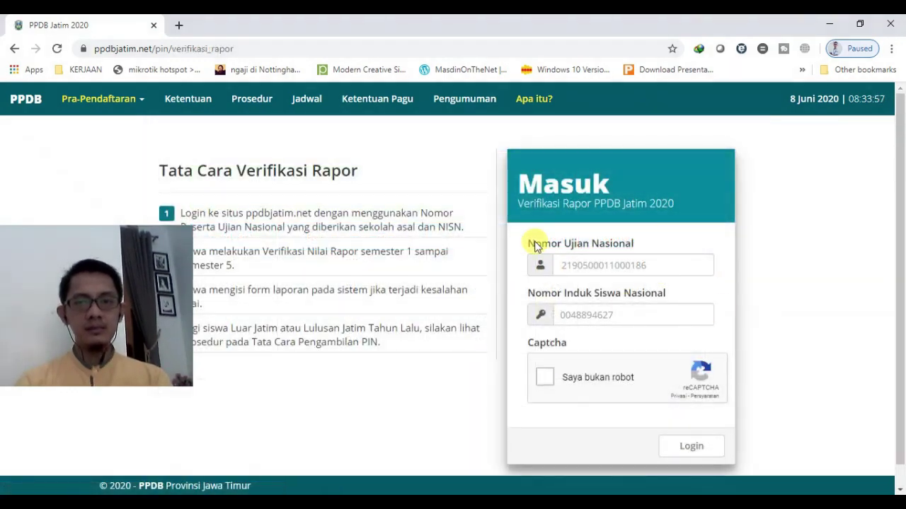
Step: Open the PIN retrieval page for Lulusan Jatim 2020 and read its deadline notice and procedure
{"action": "left_click", "coordinate": [131, 104]}
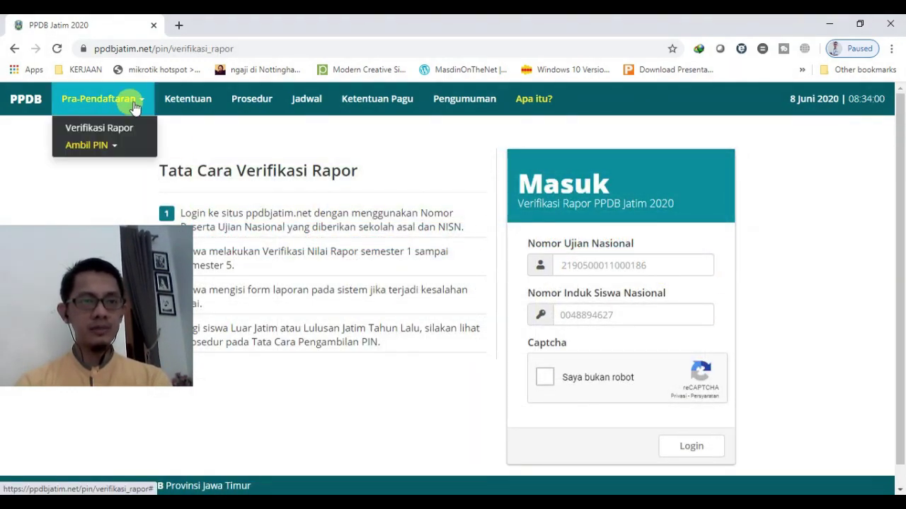
{"action": "left_click", "coordinate": [120, 150]}
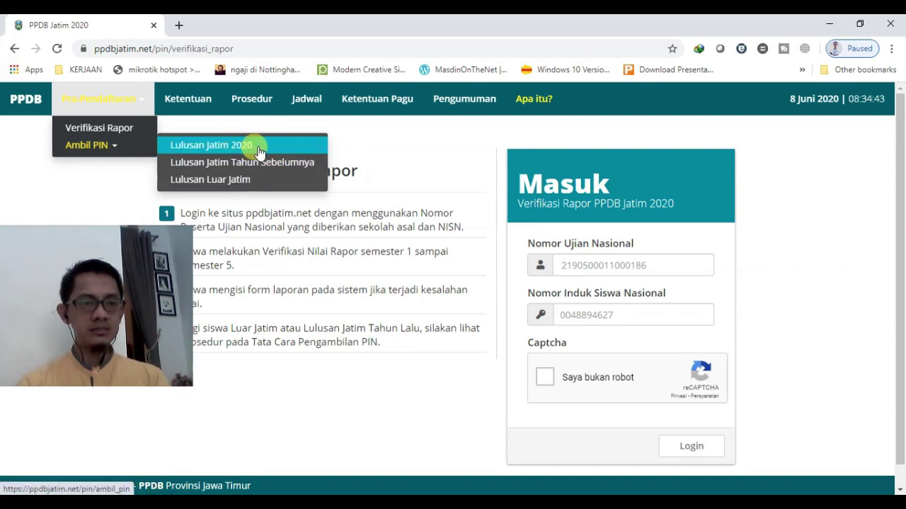
{"action": "left_click", "coordinate": [259, 153]}
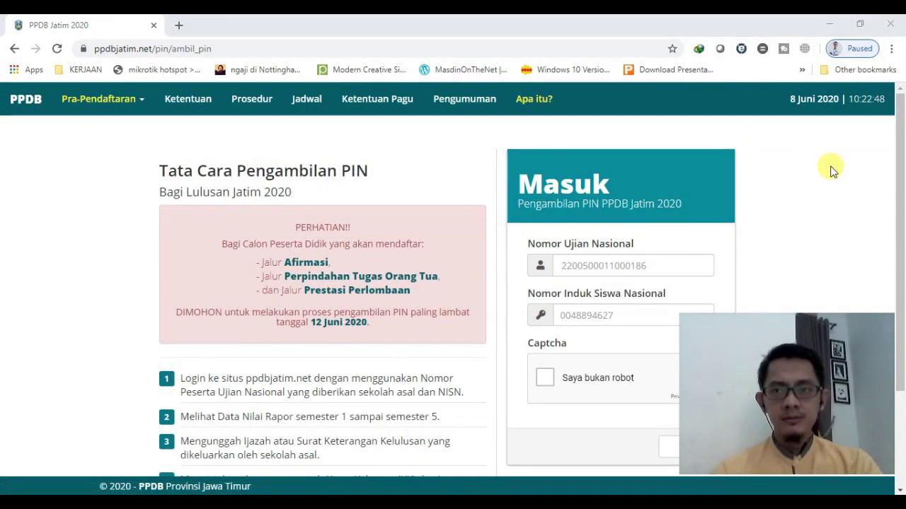
{"action": "left_click_drag", "start_coordinate": [902, 135], "coordinate": [902, 151]}
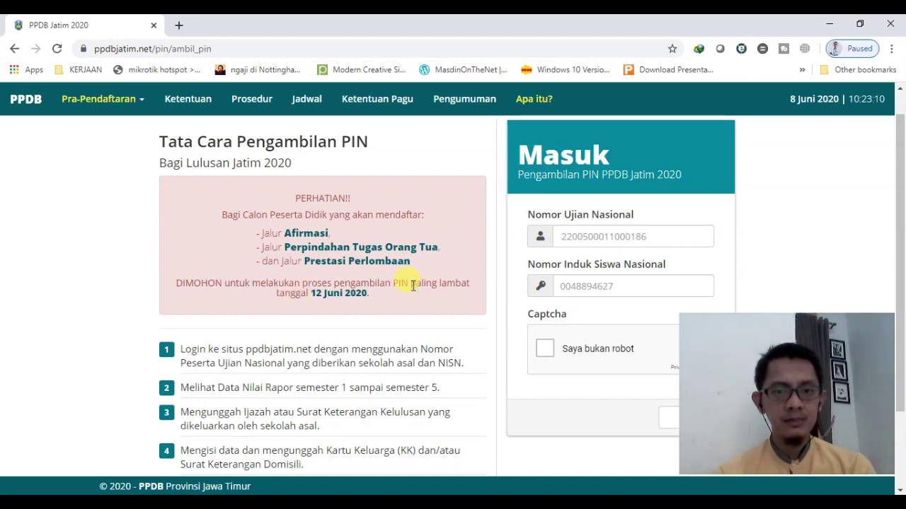
{"action": "left_click_drag", "start_coordinate": [412, 285], "coordinate": [359, 303]}
{"action": "left_click", "coordinate": [382, 304]}
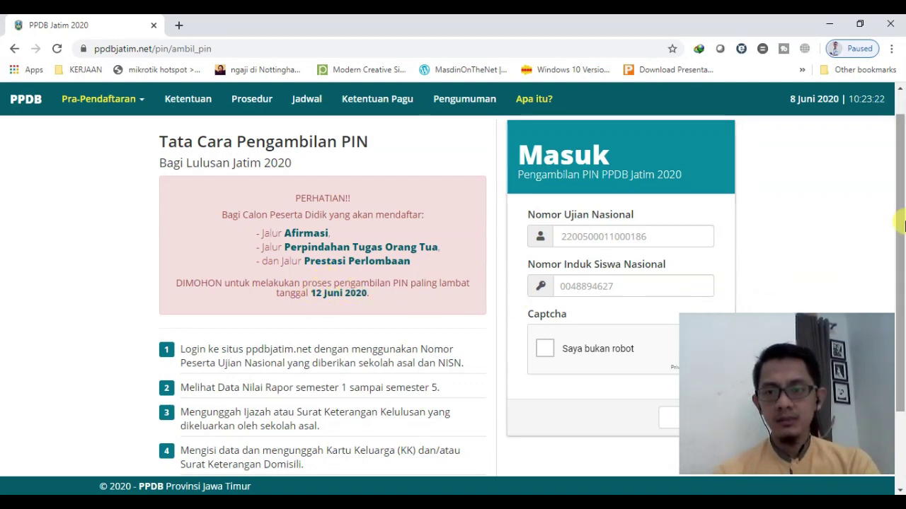
{"action": "left_click_drag", "start_coordinate": [901, 200], "coordinate": [902, 280]}
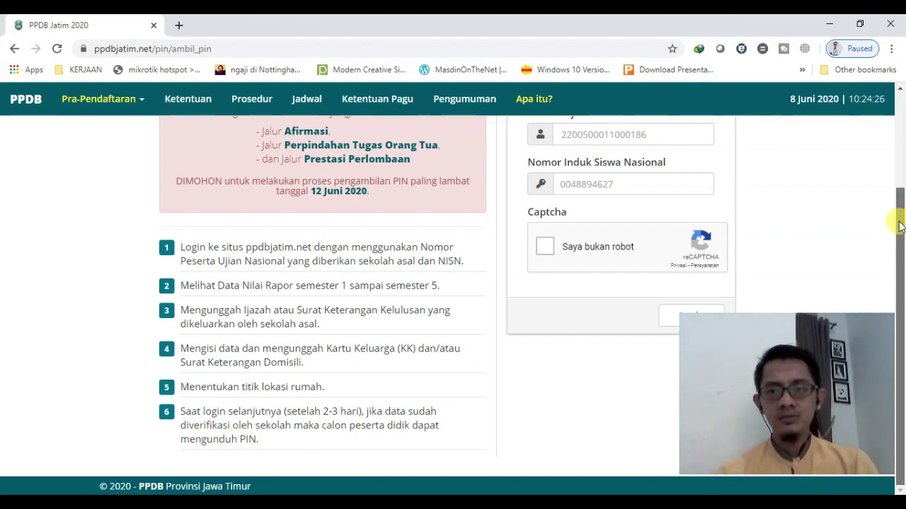
Step: Log in to PIN retrieval with the student's national exam number and national student number, completing the captcha
{"action": "left_click_drag", "start_coordinate": [900, 225], "coordinate": [896, 170]}
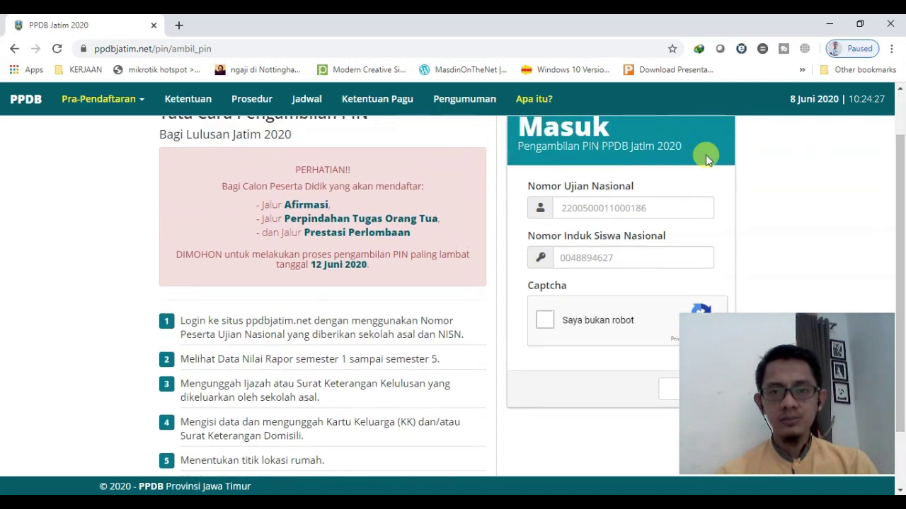
{"action": "left_click", "coordinate": [581, 207]}
{"action": "left_click", "coordinate": [586, 235]}
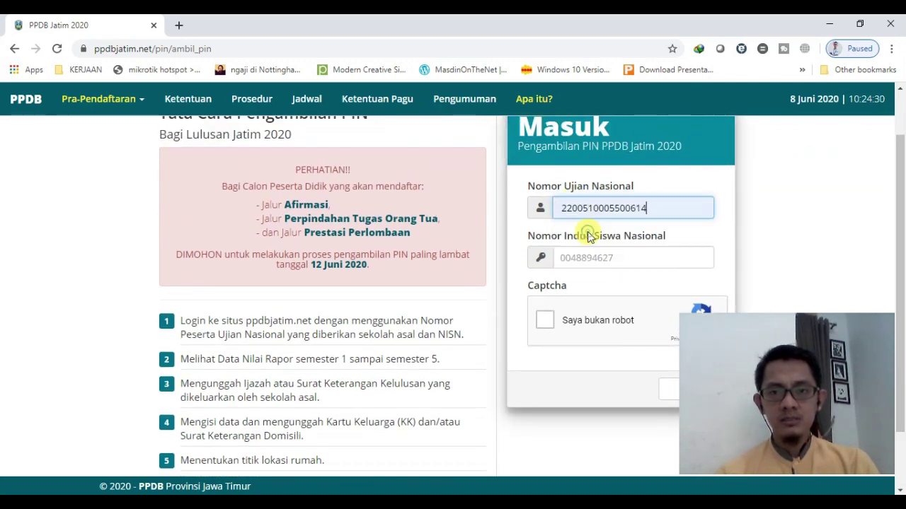
{"action": "left_click", "coordinate": [582, 257]}
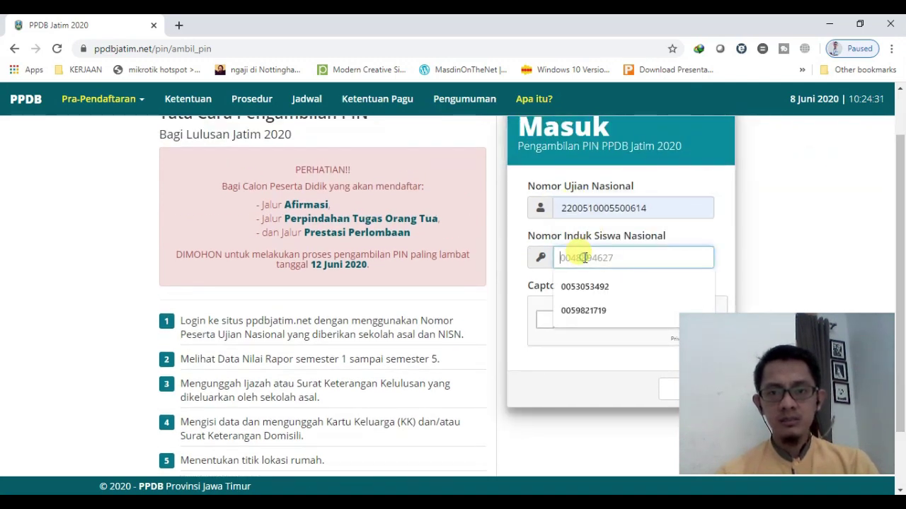
{"action": "left_click", "coordinate": [592, 294]}
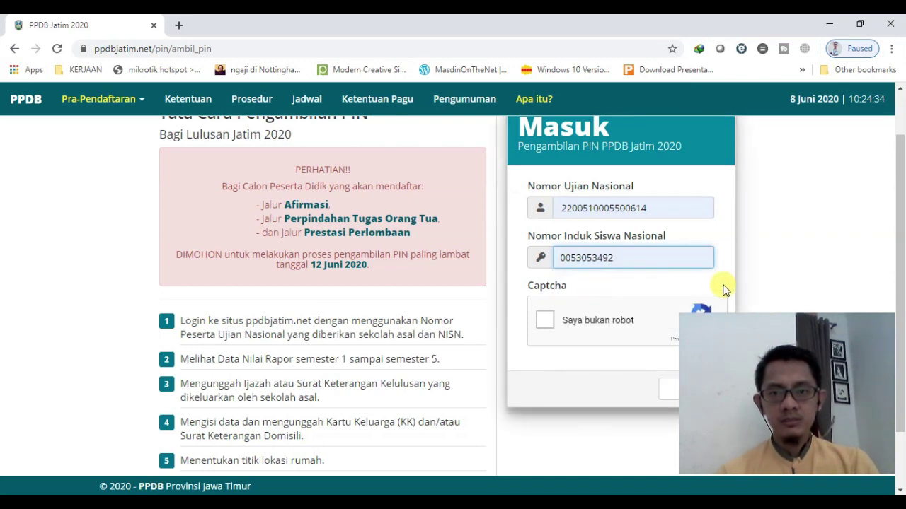
{"action": "left_click", "coordinate": [544, 322]}
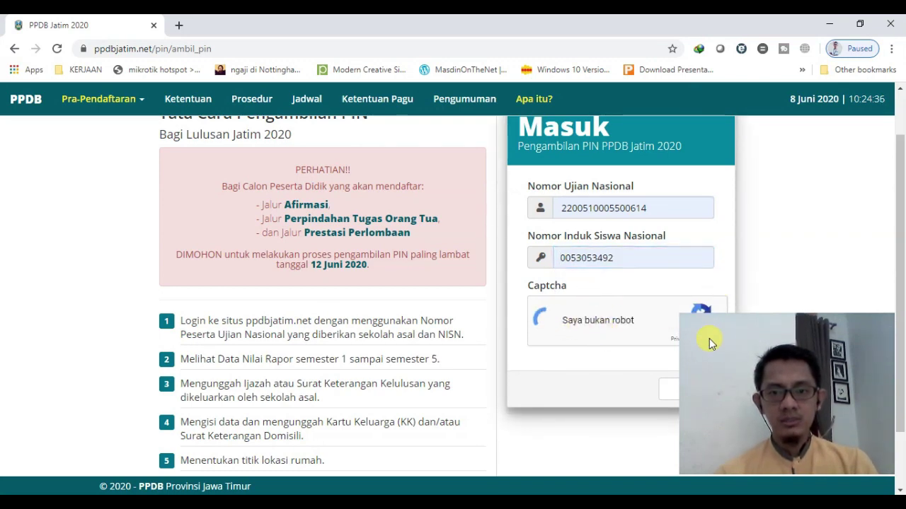
{"action": "left_click_drag", "start_coordinate": [834, 382], "coordinate": [286, 364]}
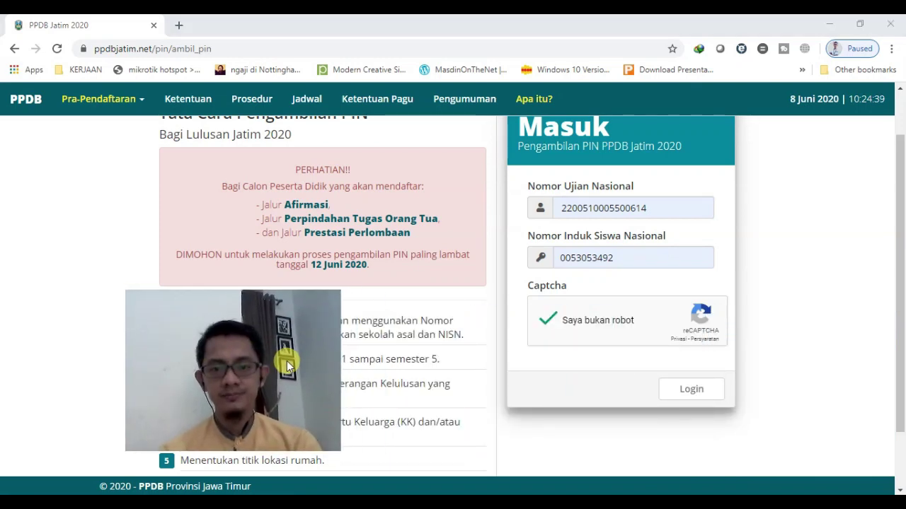
{"action": "left_click", "coordinate": [685, 392]}
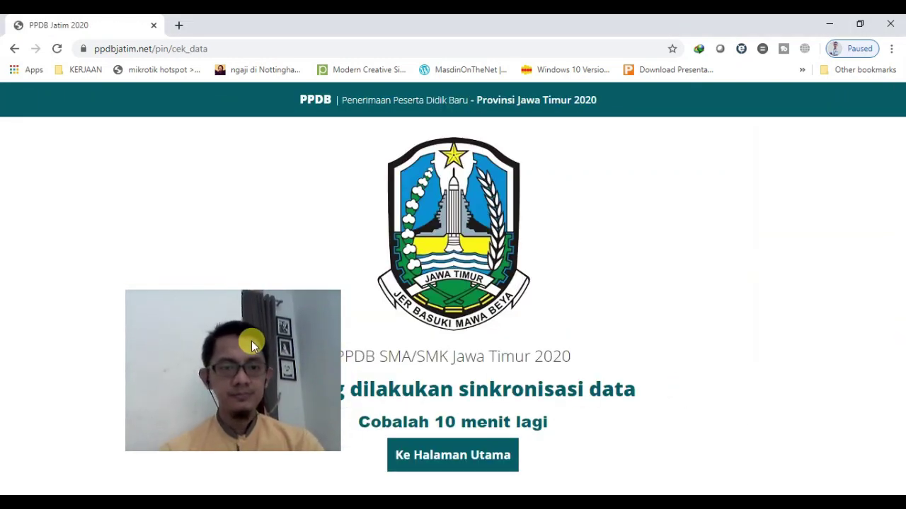
Step: Reload the PIN retrieval data page and agree to resubmit the login form
{"action": "left_click_drag", "start_coordinate": [250, 343], "coordinate": [789, 325]}
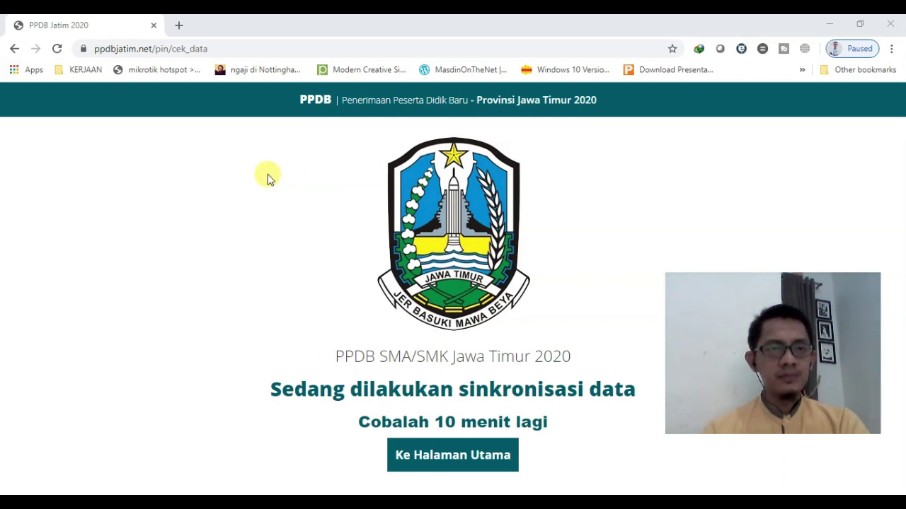
{"action": "left_click", "coordinate": [57, 48]}
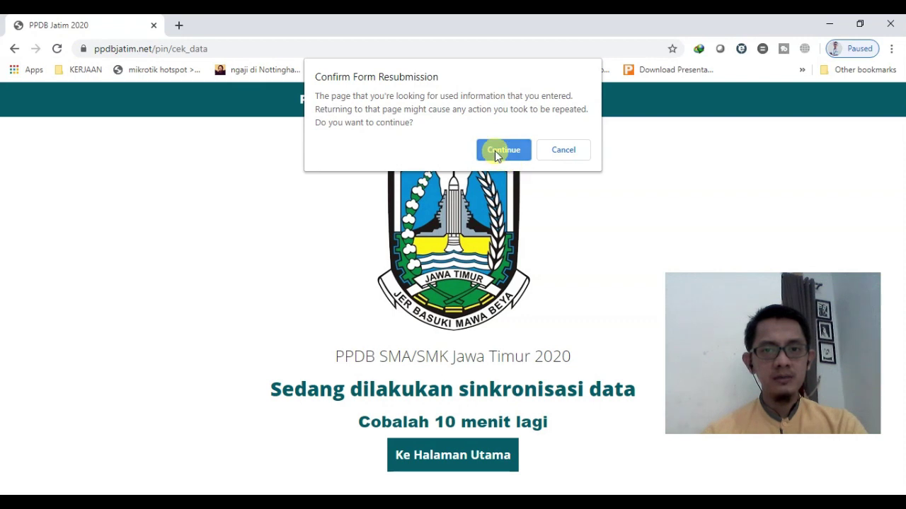
{"action": "left_click", "coordinate": [494, 150]}
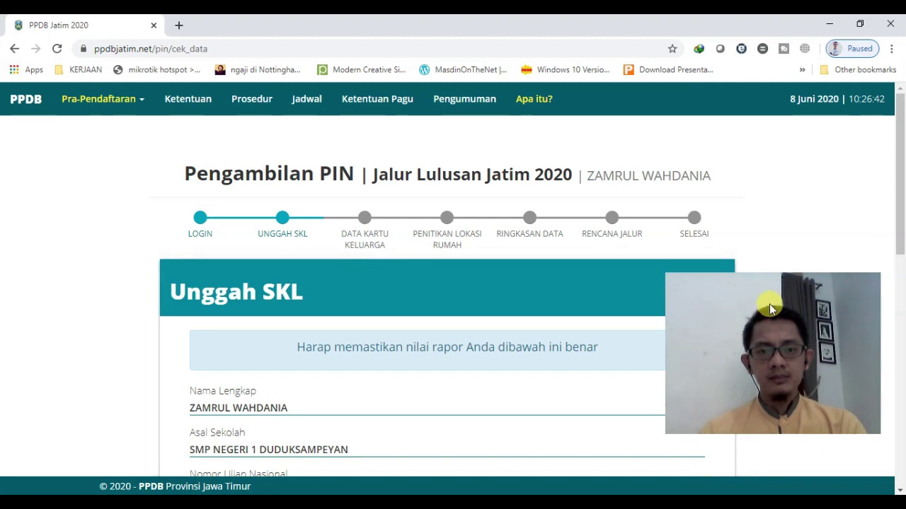
Step: Review the student's identity data and the report grades for semesters 1 to 5 on the Unggah SKL page
{"action": "left_click_drag", "start_coordinate": [903, 181], "coordinate": [902, 191]}
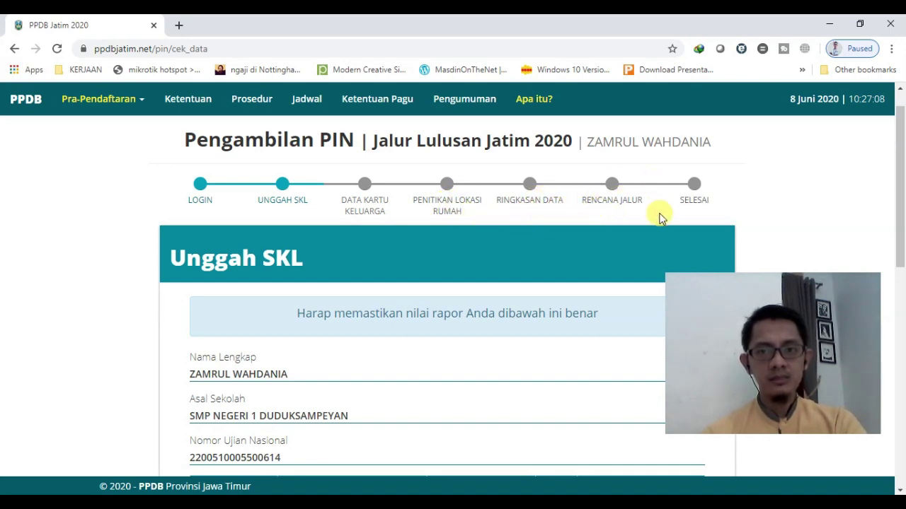
{"action": "left_click_drag", "start_coordinate": [900, 162], "coordinate": [902, 191]}
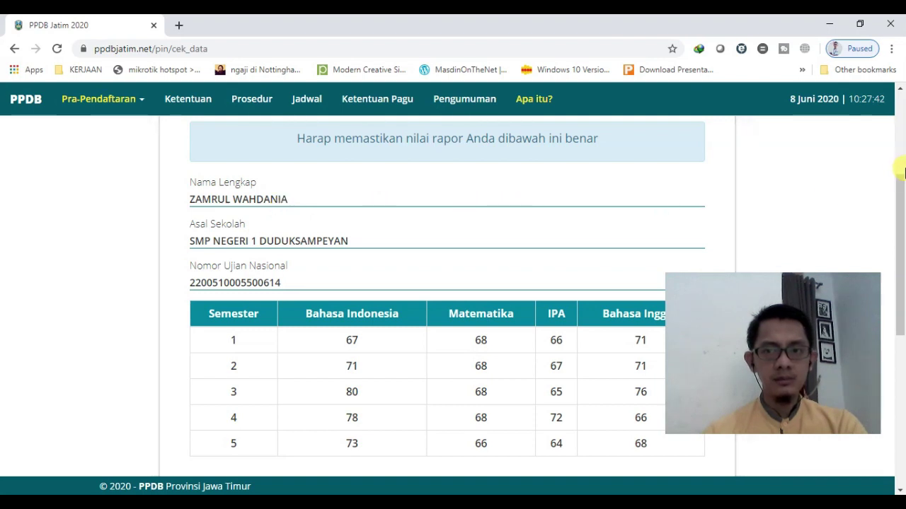
{"action": "left_click_drag", "start_coordinate": [898, 178], "coordinate": [901, 317]}
{"action": "left_click_drag", "start_coordinate": [902, 324], "coordinate": [902, 329]}
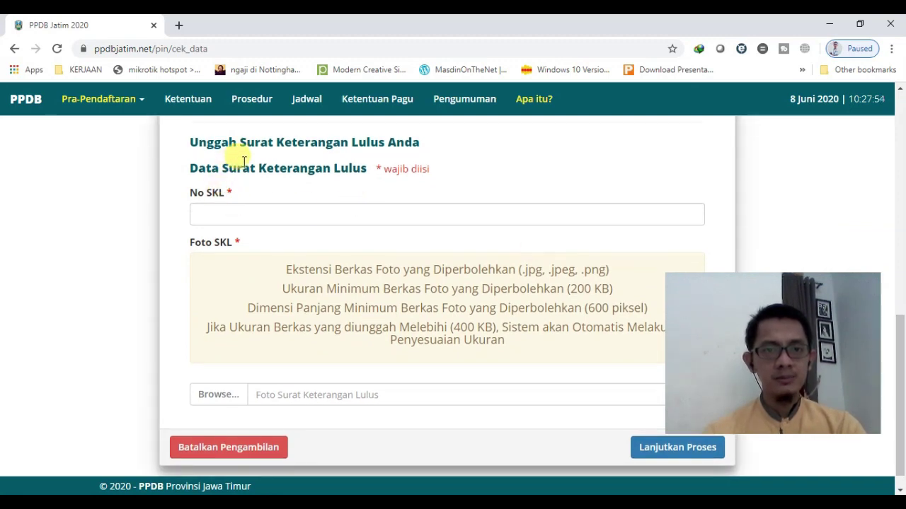
Step: Read the required SKL fields and the allowed format, file size and dimensions for the SKL photo
{"action": "mouse_move", "coordinate": [241, 215]}
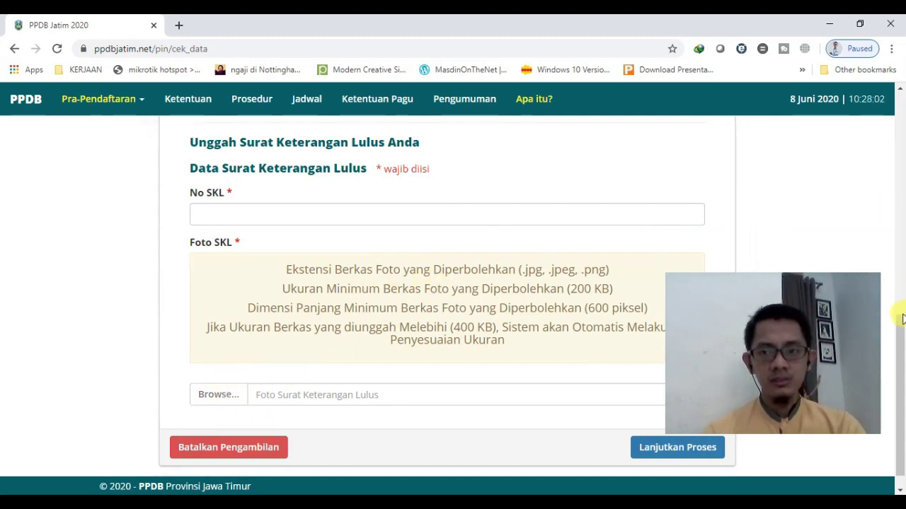
{"action": "left_click_drag", "start_coordinate": [902, 319], "coordinate": [897, 356]}
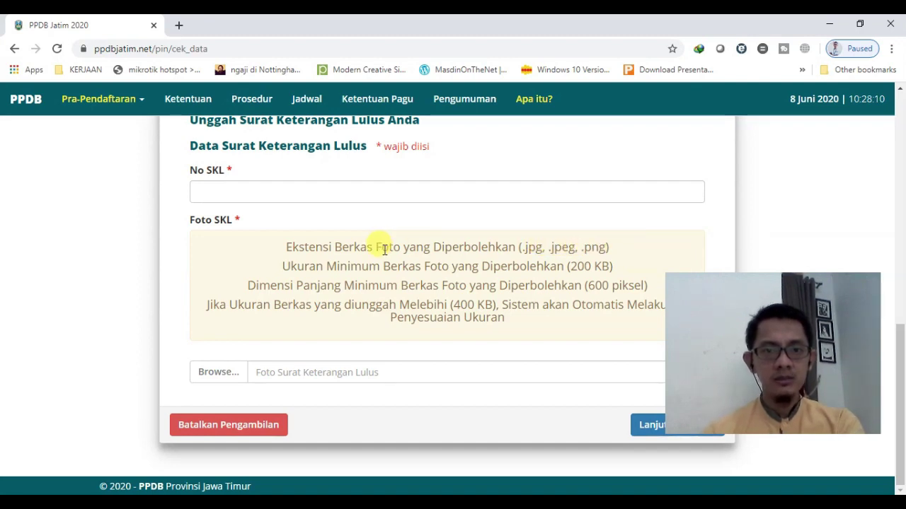
{"action": "left_click_drag", "start_coordinate": [327, 266], "coordinate": [375, 264]}
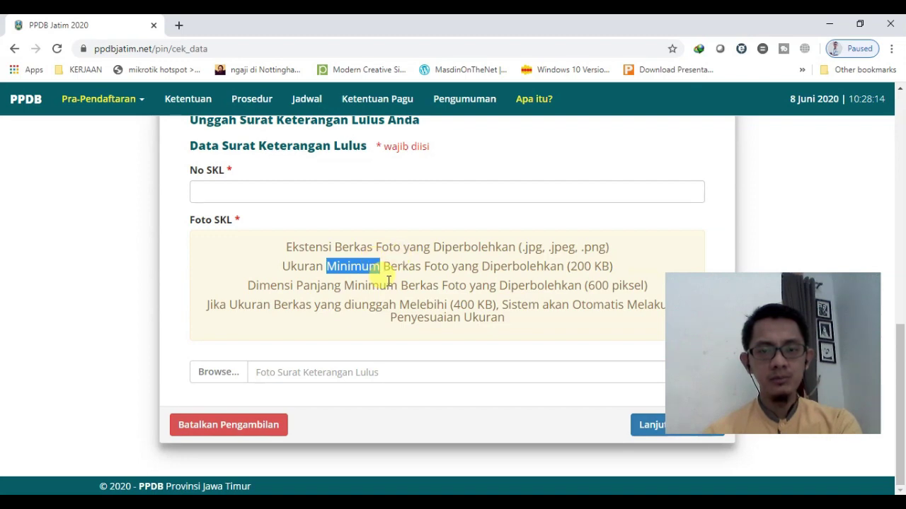
{"action": "left_click", "coordinate": [578, 267]}
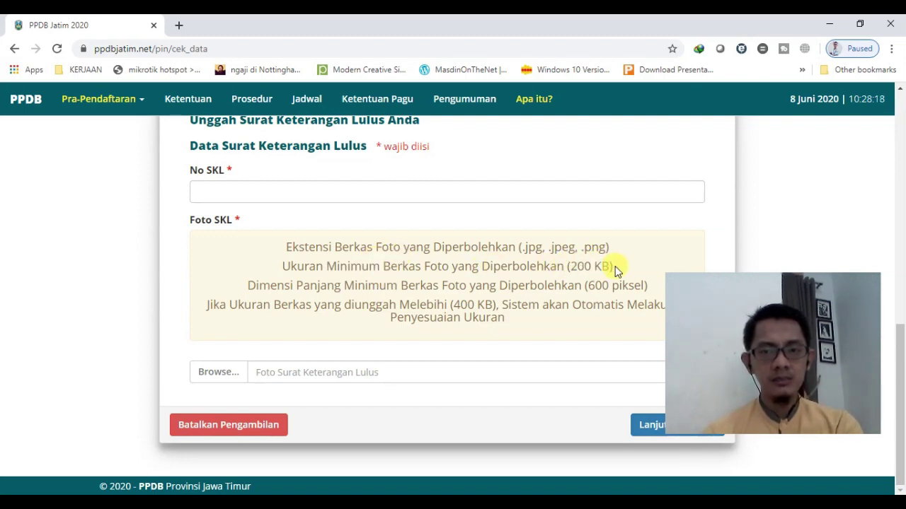
{"action": "left_click", "coordinate": [574, 266]}
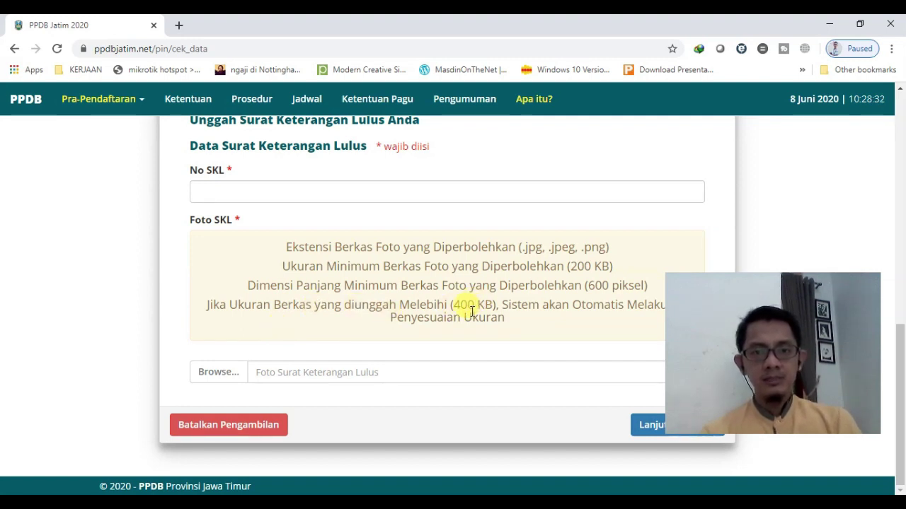
{"action": "left_click_drag", "start_coordinate": [786, 327], "coordinate": [809, 180]}
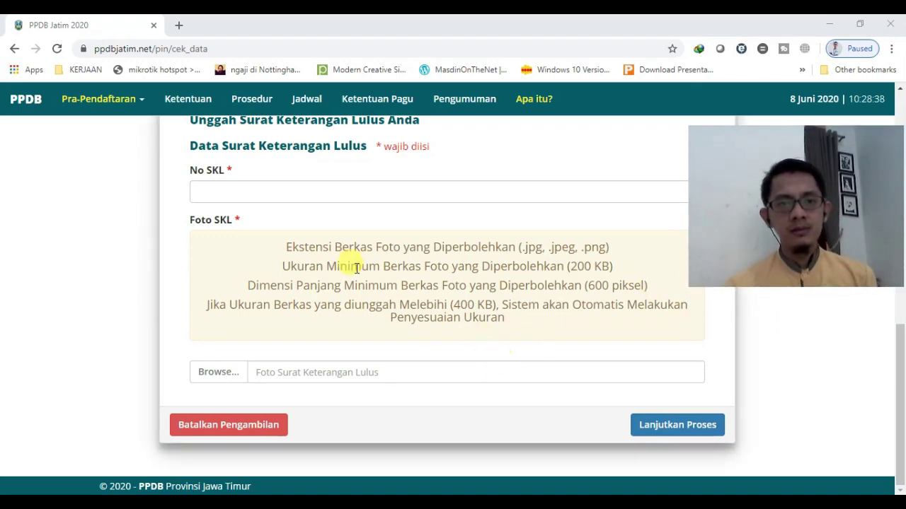
Step: Fill in the graduation certificate number (No SKL) and attach SKL.png from the Desktop as the SKL photo
{"action": "left_click", "coordinate": [249, 192]}
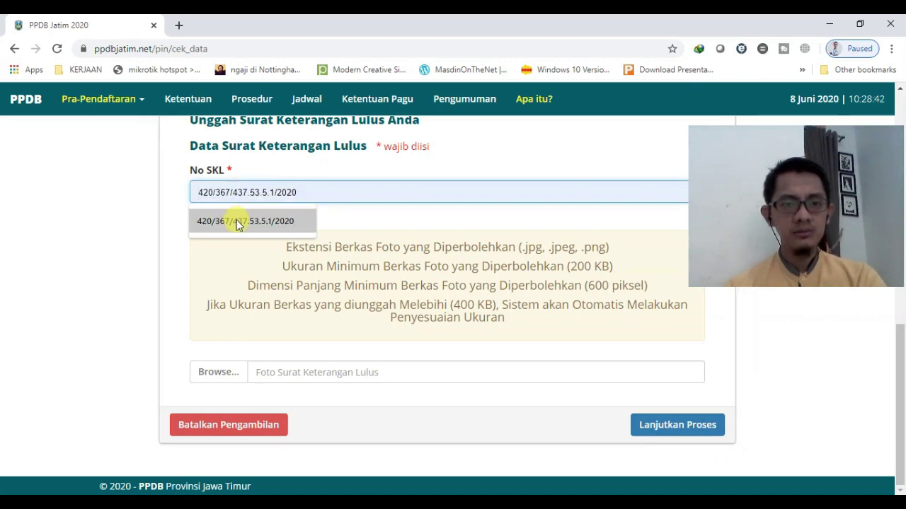
{"action": "left_click", "coordinate": [238, 222]}
{"action": "left_click", "coordinate": [209, 376]}
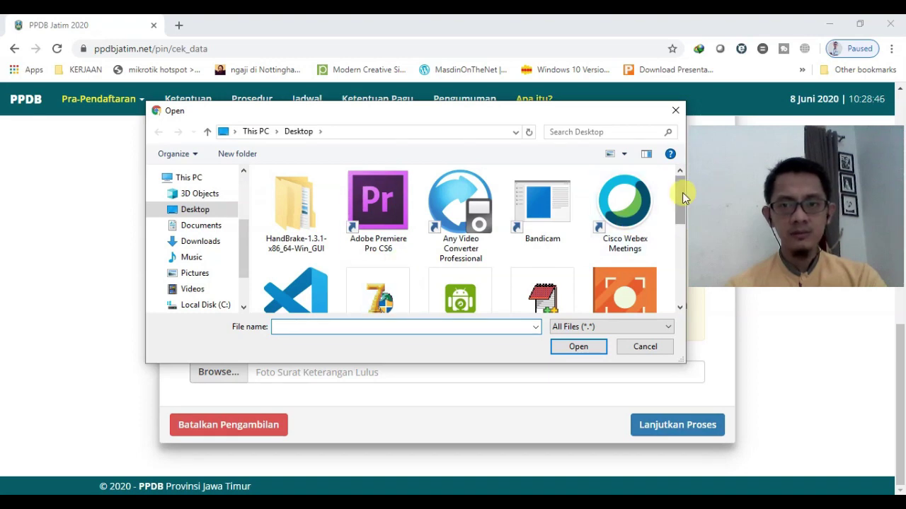
{"action": "left_click_drag", "start_coordinate": [682, 193], "coordinate": [681, 285]}
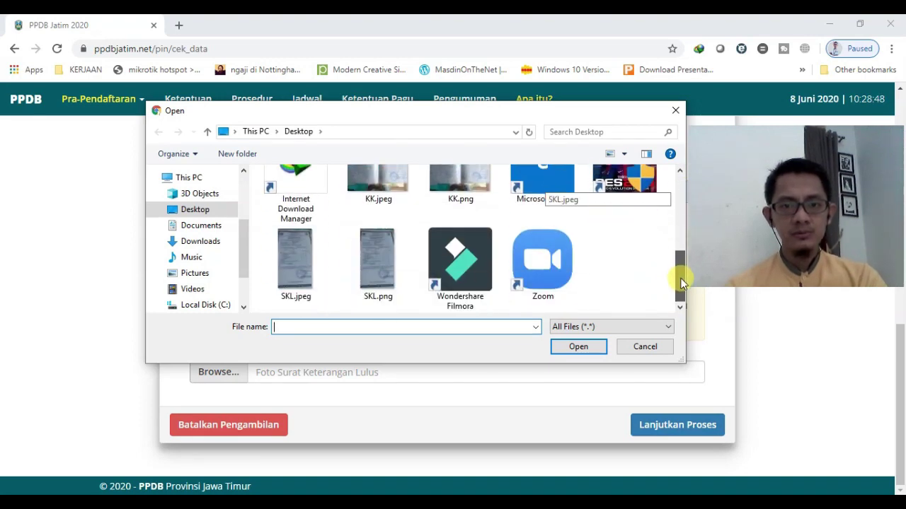
{"action": "left_click", "coordinate": [377, 268]}
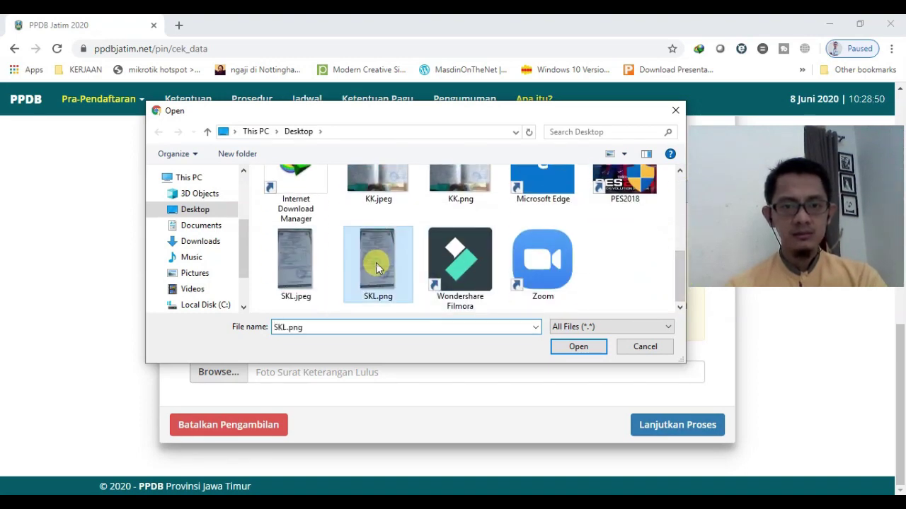
{"action": "left_click", "coordinate": [580, 348]}
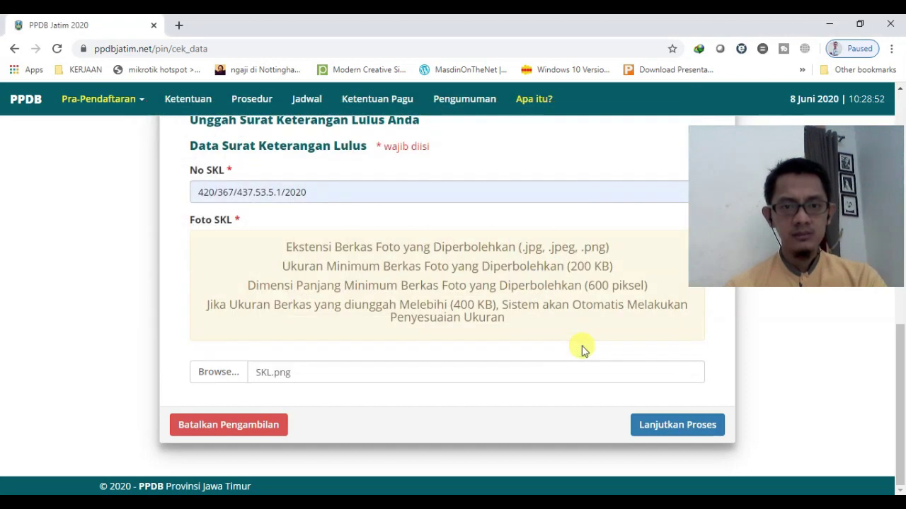
Step: Submit the SKL data and confirm that the graduation certificate is correct to continue to the family card data
{"action": "left_click", "coordinate": [681, 425]}
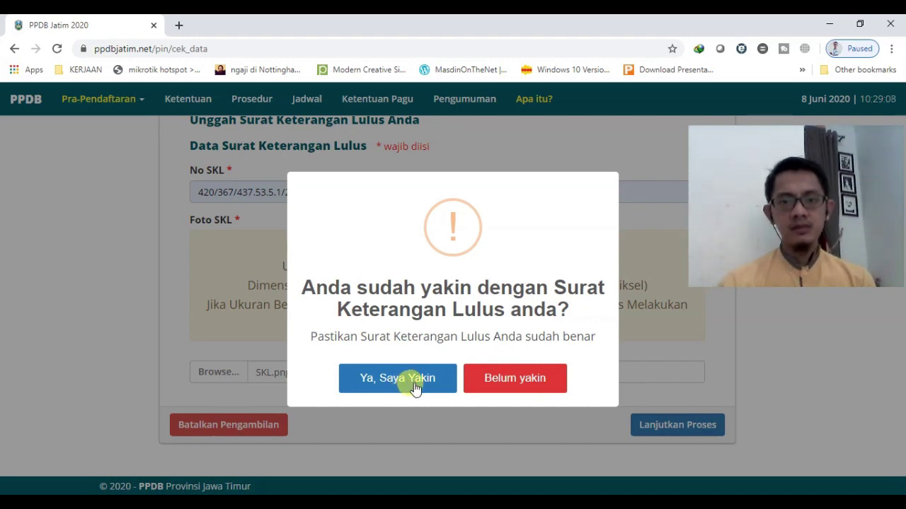
{"action": "left_click", "coordinate": [516, 392]}
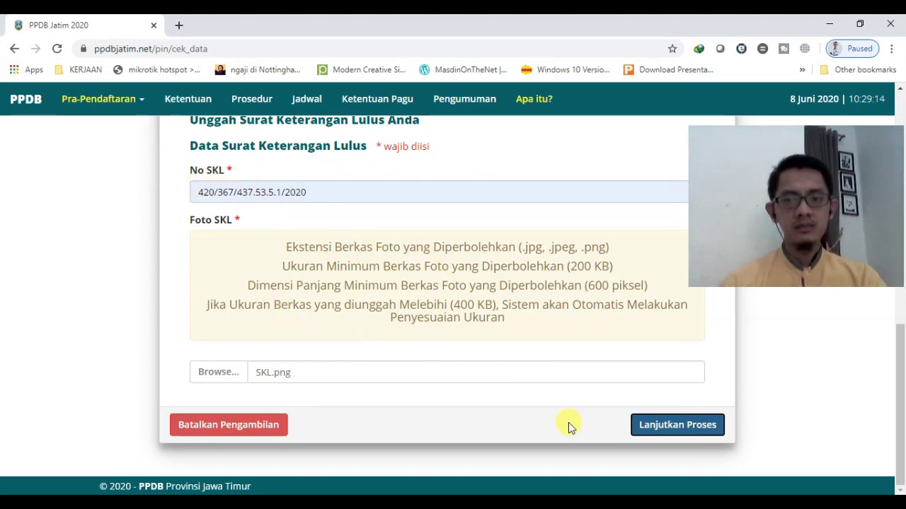
{"action": "left_click", "coordinate": [649, 424]}
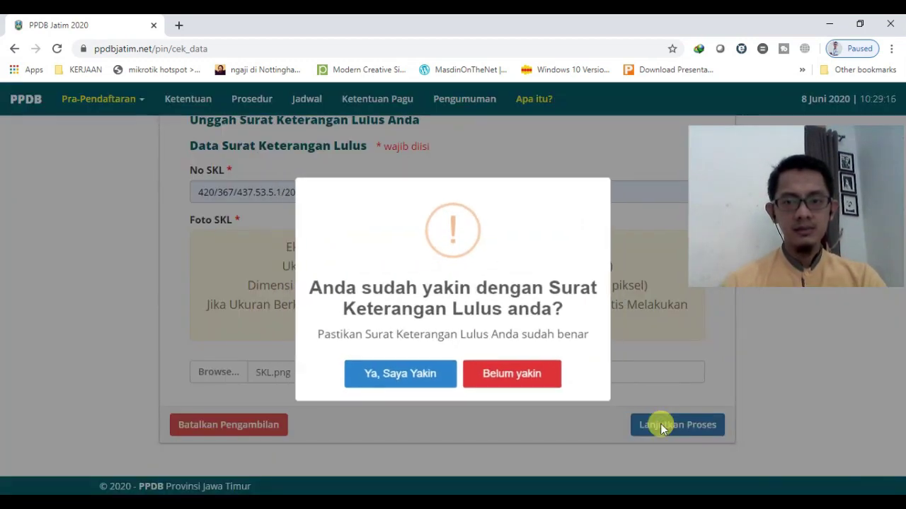
{"action": "left_click", "coordinate": [390, 380]}
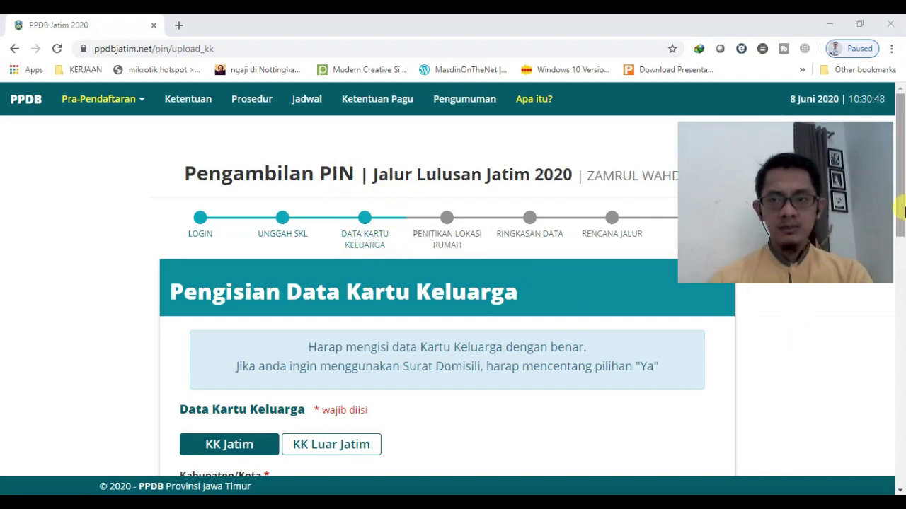
Step: Look through the fields and the upload requirements of the Pengisian Data Kartu Keluarga form
{"action": "left_click_drag", "start_coordinate": [902, 197], "coordinate": [903, 276]}
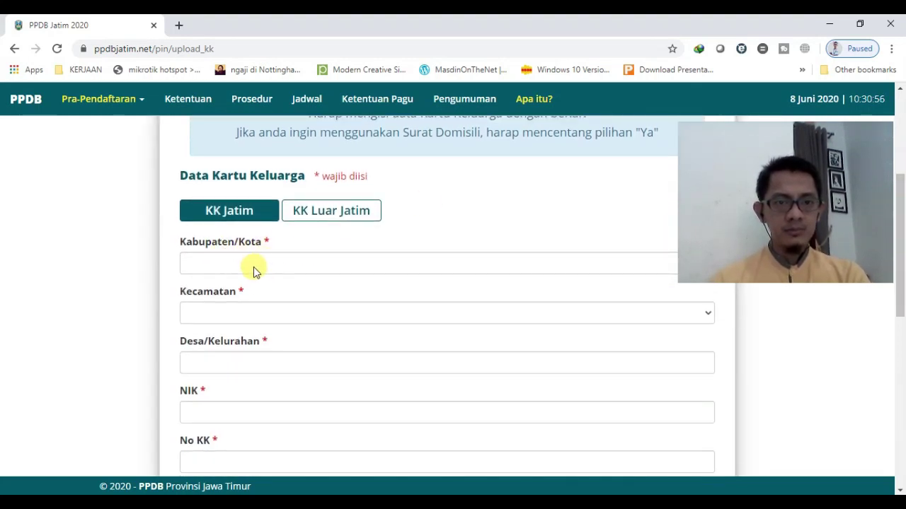
{"action": "left_click_drag", "start_coordinate": [901, 297], "coordinate": [902, 401]}
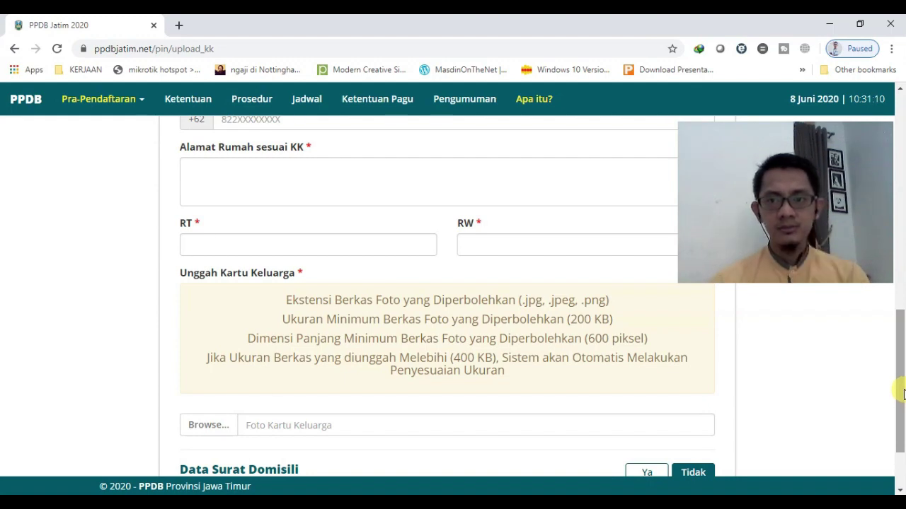
{"action": "left_click_drag", "start_coordinate": [899, 395], "coordinate": [902, 207]}
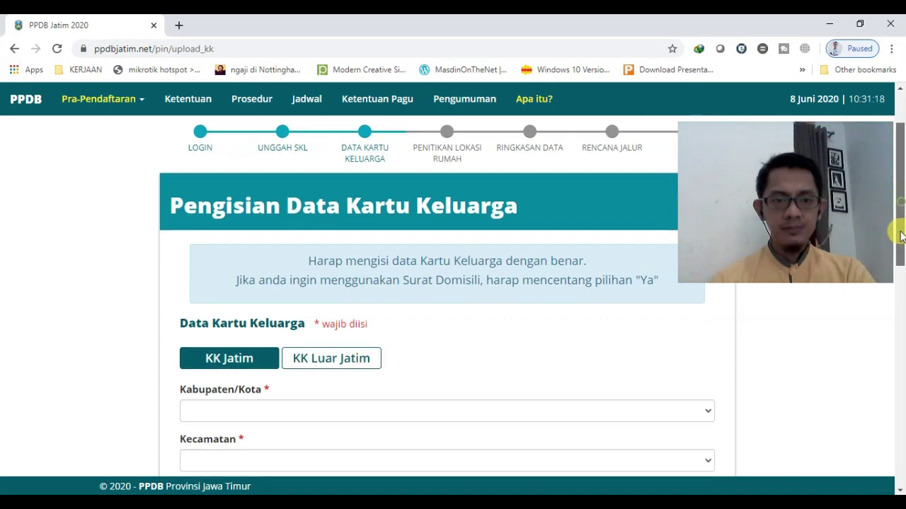
{"action": "scroll", "coordinate": [895, 227], "scroll_direction": "down", "scroll_amount": 2}
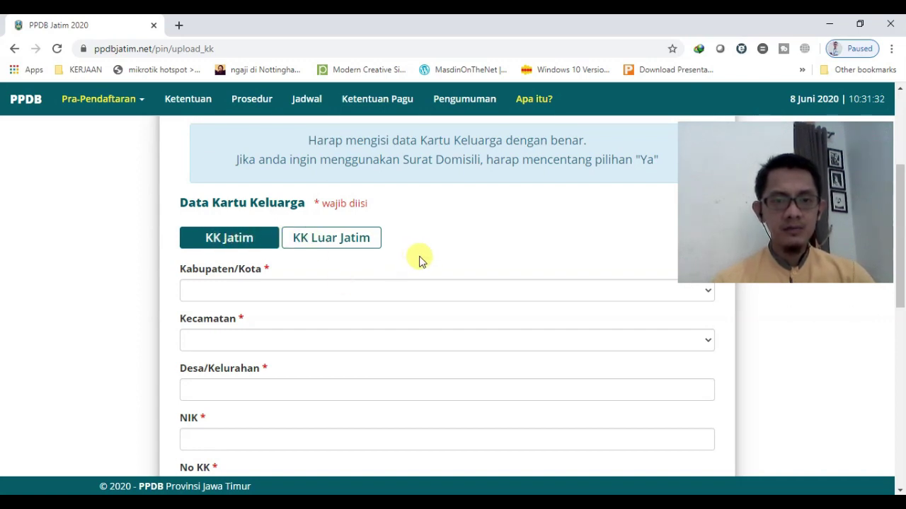
Step: Compare the KK Luar Jatim variant, return to KK Jatim, and set Kabupaten/Kota to KABUPATEN GRESIK
{"action": "left_click", "coordinate": [344, 240]}
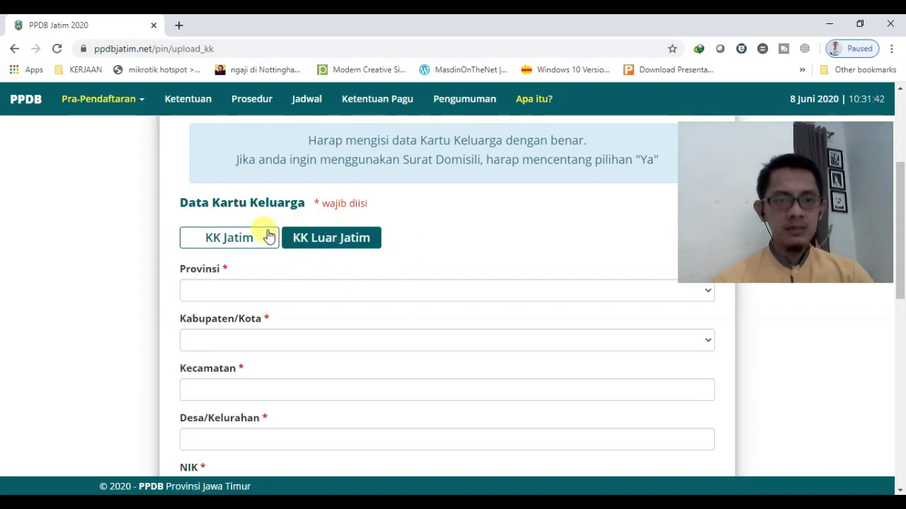
{"action": "left_click", "coordinate": [225, 244]}
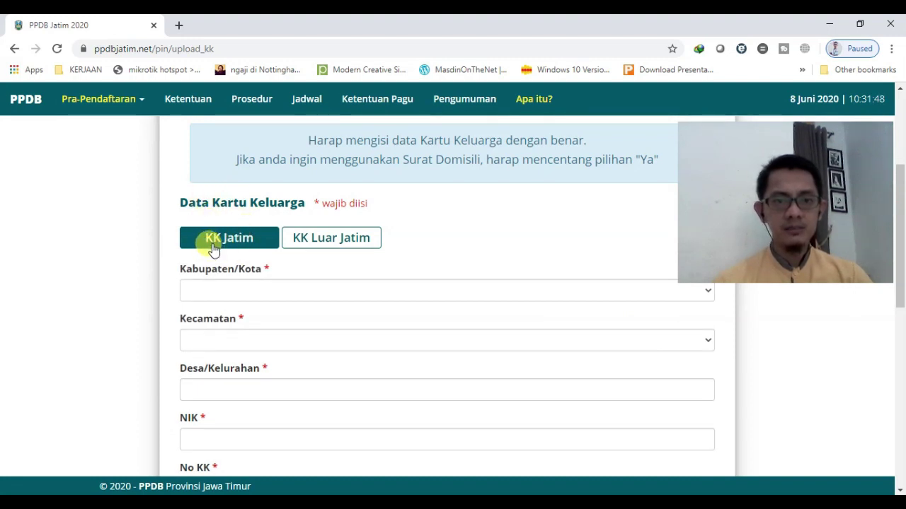
{"action": "left_click", "coordinate": [356, 295]}
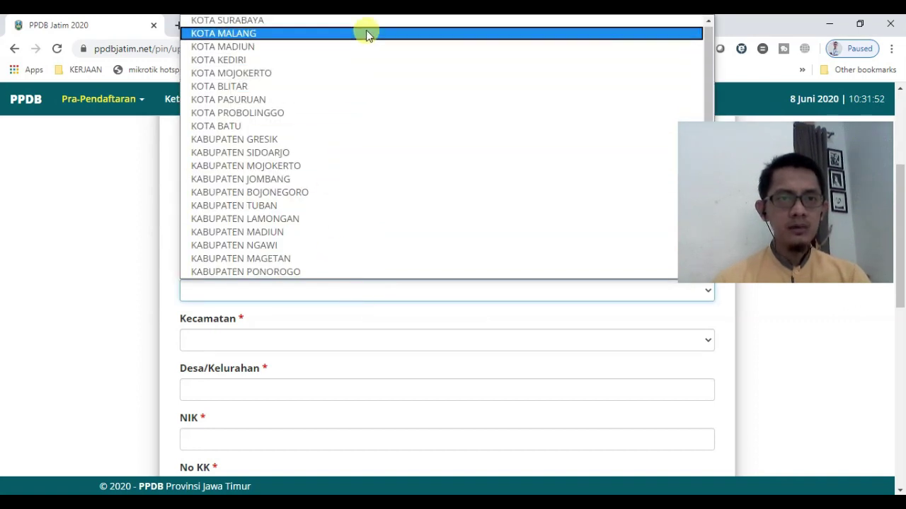
{"action": "left_click", "coordinate": [300, 139]}
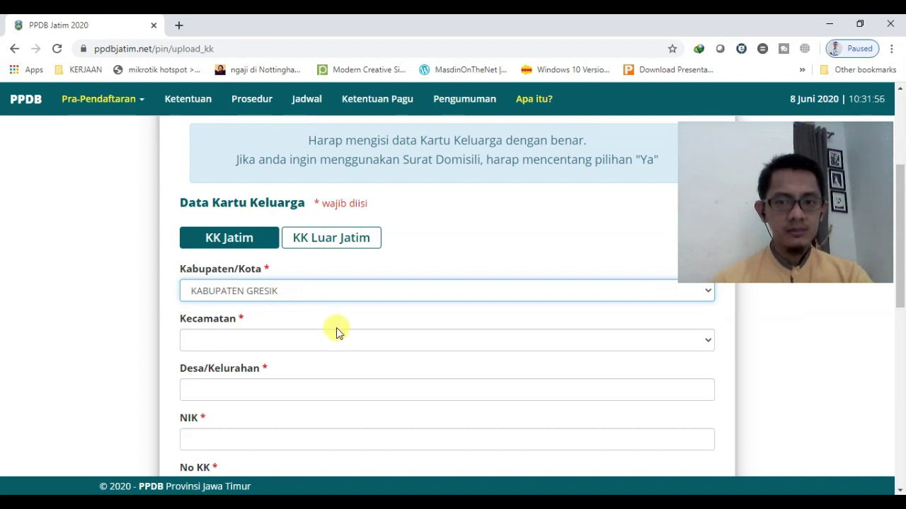
{"action": "left_click", "coordinate": [395, 340]}
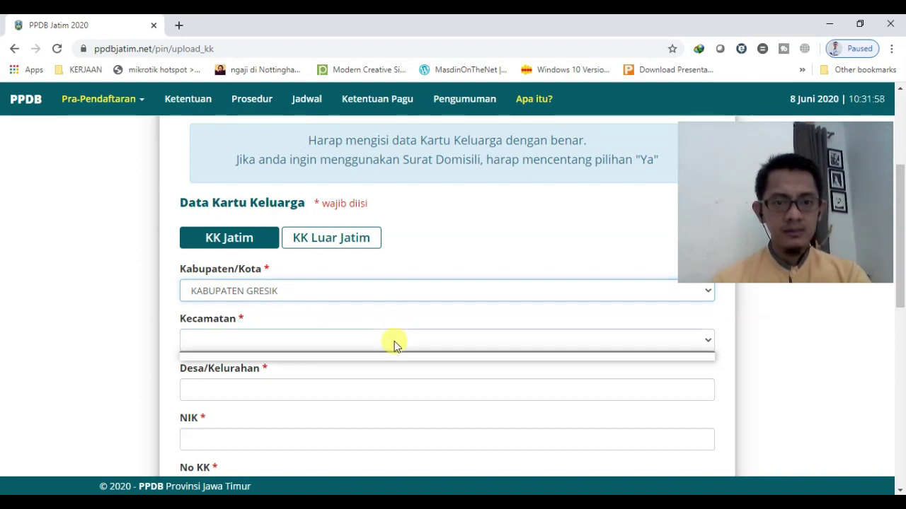
{"action": "left_click", "coordinate": [394, 317]}
{"action": "left_click", "coordinate": [394, 317]}
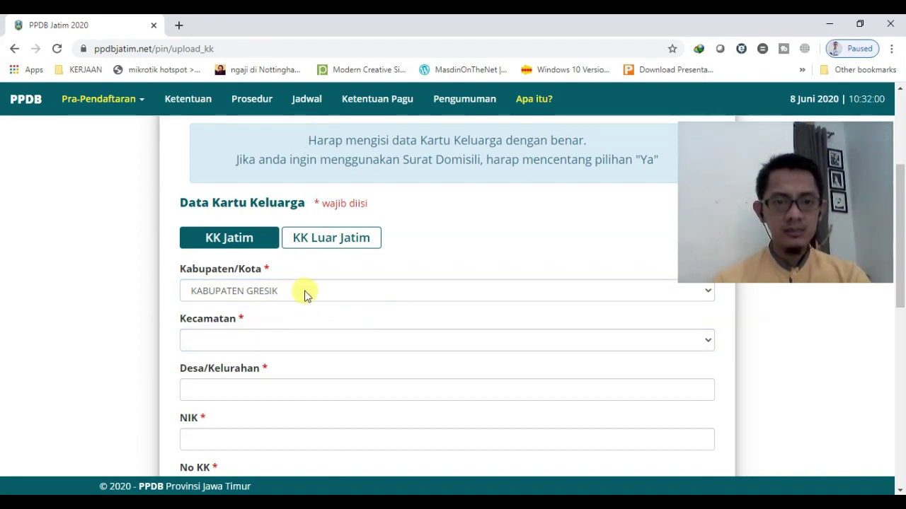
{"action": "left_click", "coordinate": [345, 339]}
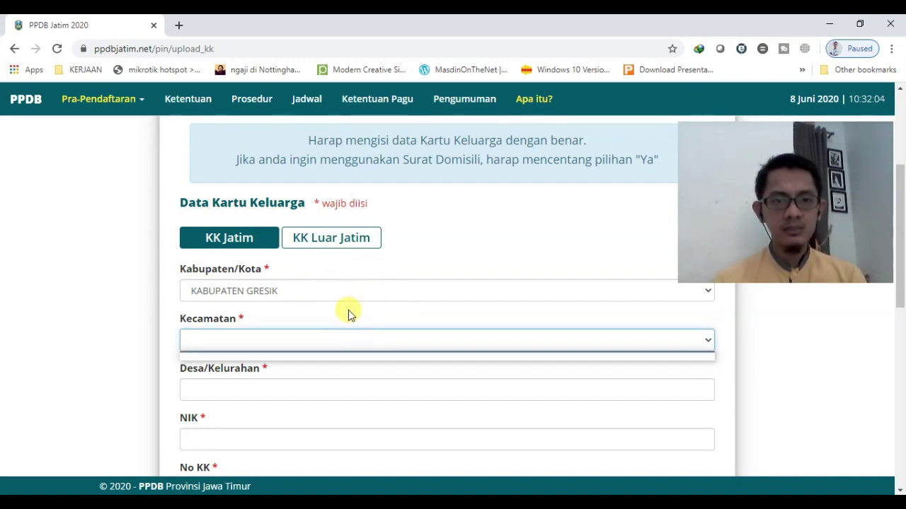
{"action": "left_click", "coordinate": [348, 313]}
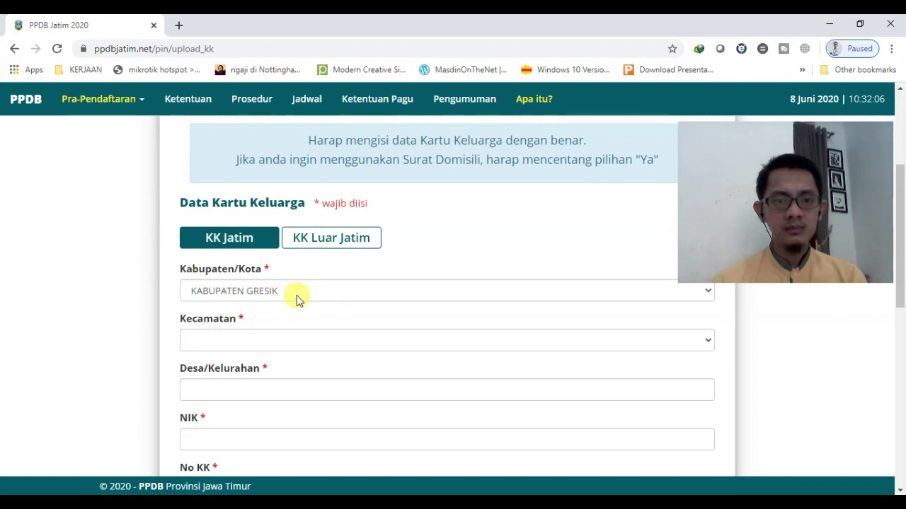
{"action": "left_click", "coordinate": [325, 343]}
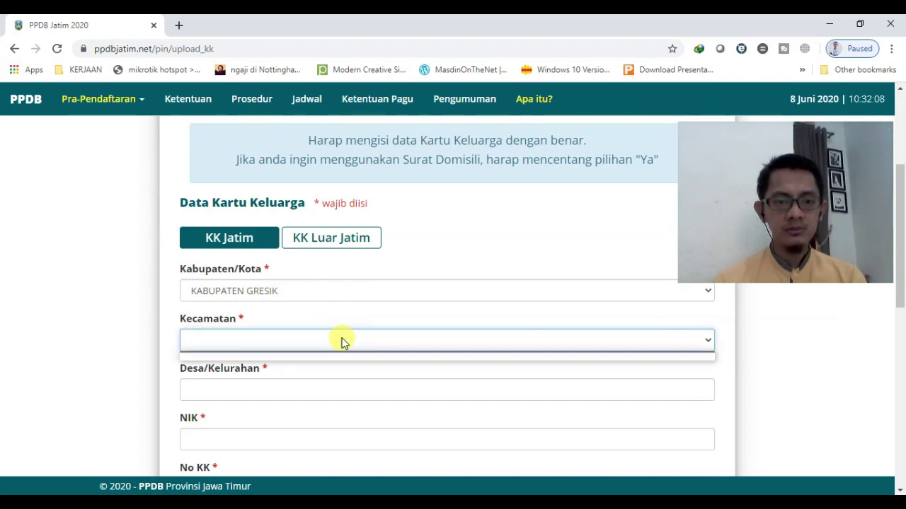
{"action": "left_click", "coordinate": [383, 318]}
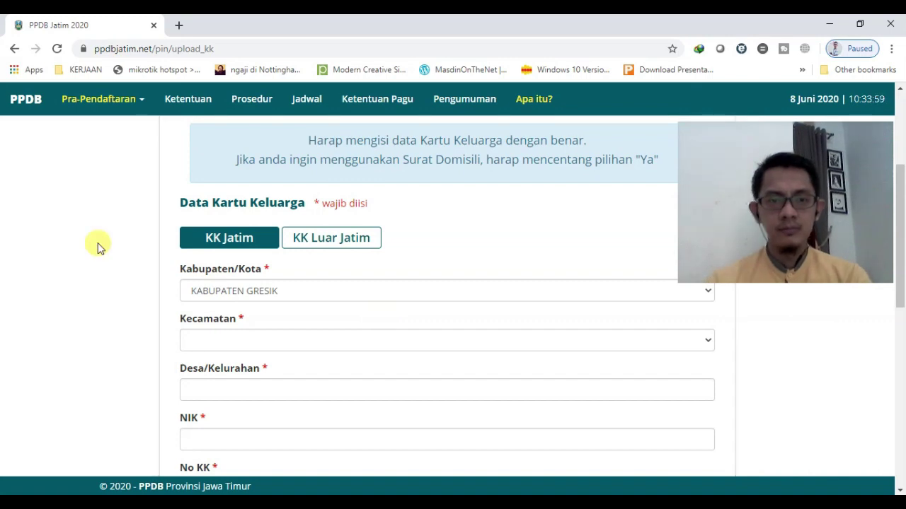
Step: Set Kecamatan to DUDUK SAMPEYAN and fill in the village, NIK, family card number, phone number, home address, RT and RW
{"action": "left_click", "coordinate": [326, 345]}
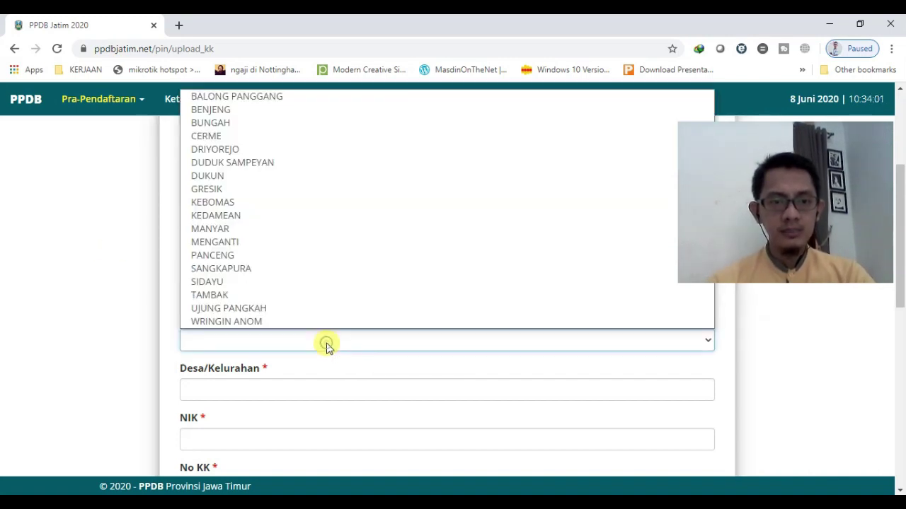
{"action": "left_click", "coordinate": [303, 163]}
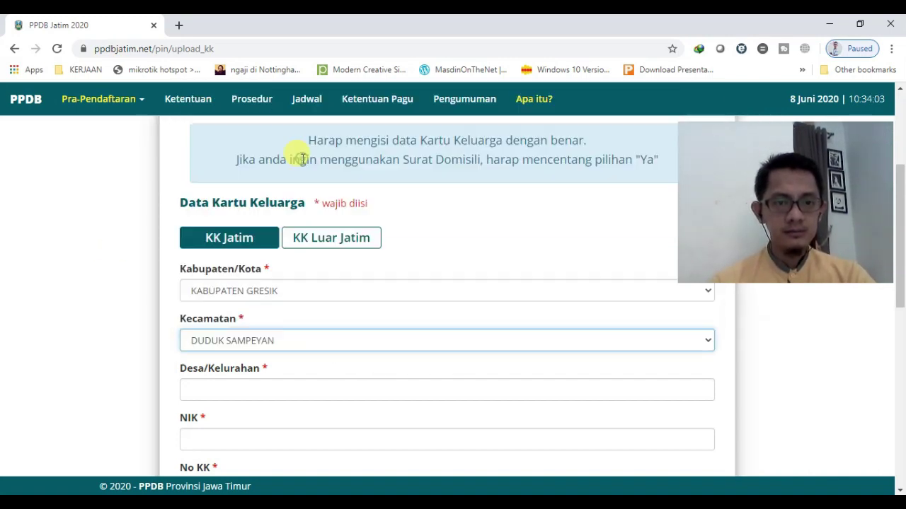
{"action": "left_click", "coordinate": [234, 394]}
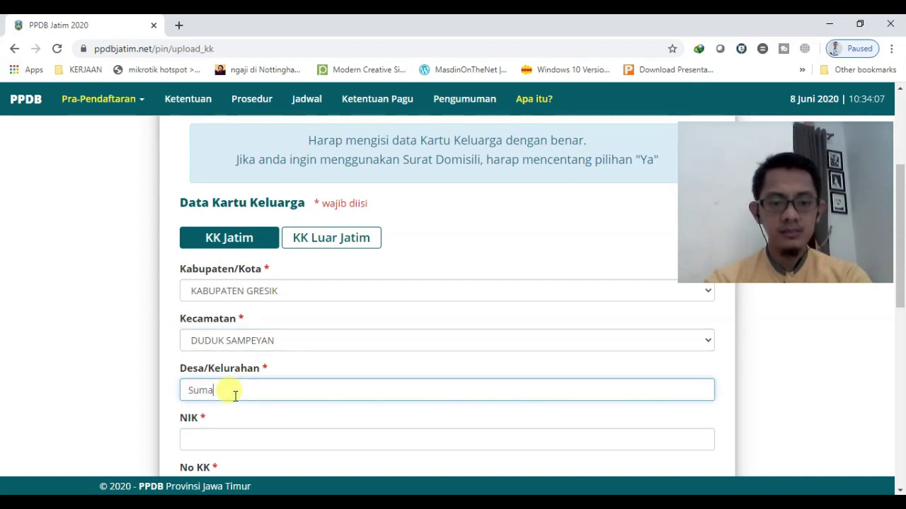
{"action": "type", "text": "Sumari"}
{"action": "left_click", "coordinate": [212, 438]}
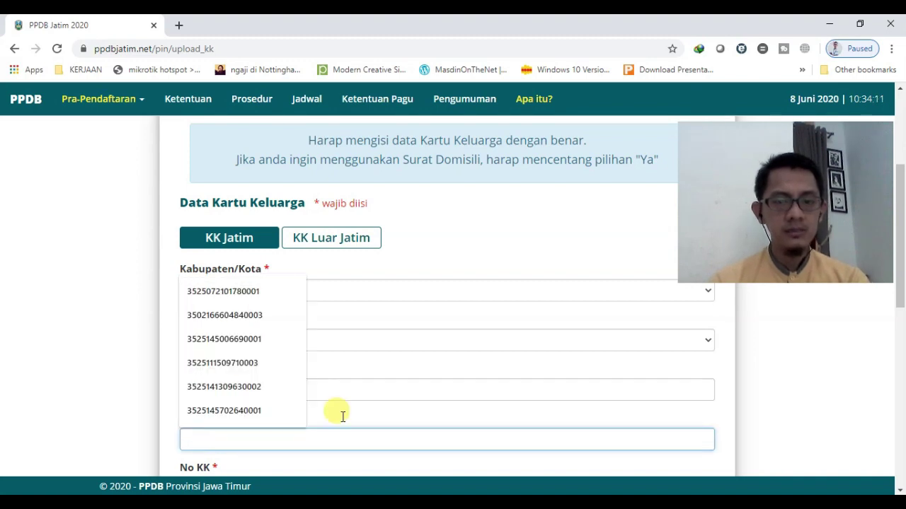
Step: Attach KK.png from the Desktop as the family card photo under Unggah Kartu Keluarga
{"action": "left_click_drag", "start_coordinate": [897, 240], "coordinate": [904, 323]}
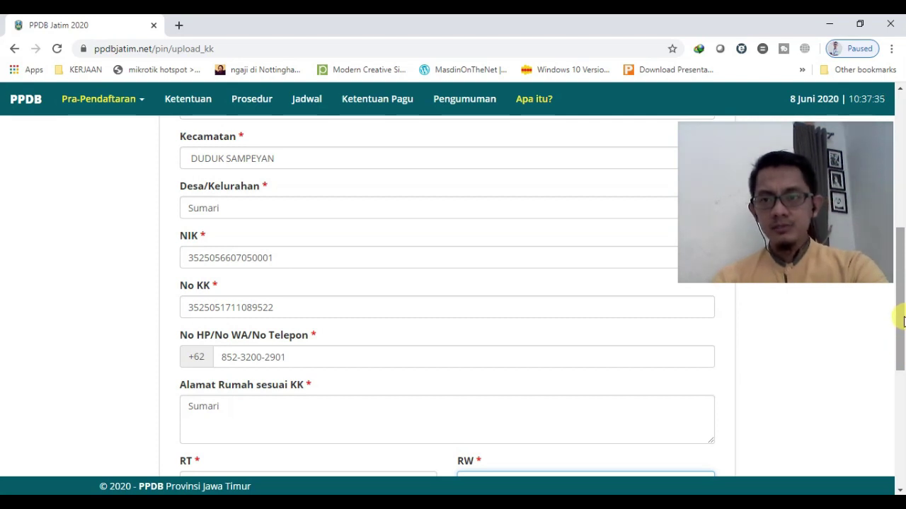
{"action": "left_click_drag", "start_coordinate": [900, 344], "coordinate": [903, 436]}
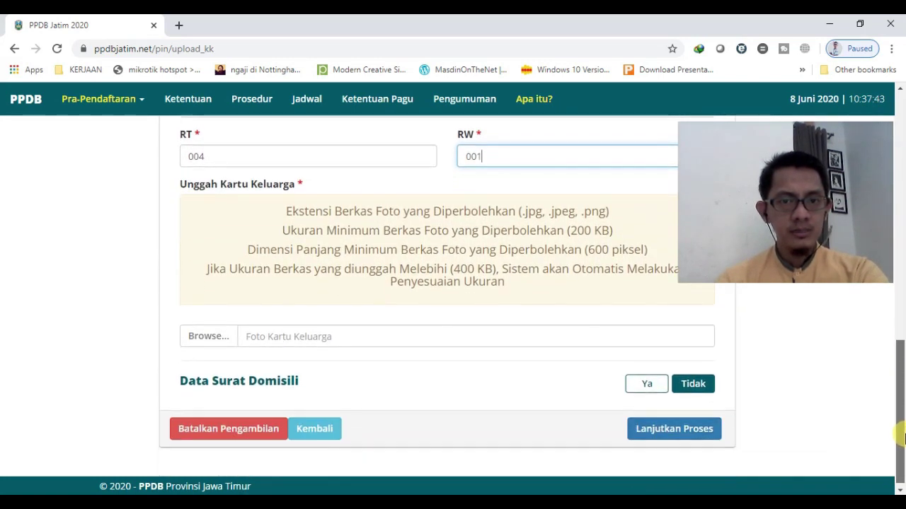
{"action": "left_click", "coordinate": [213, 335]}
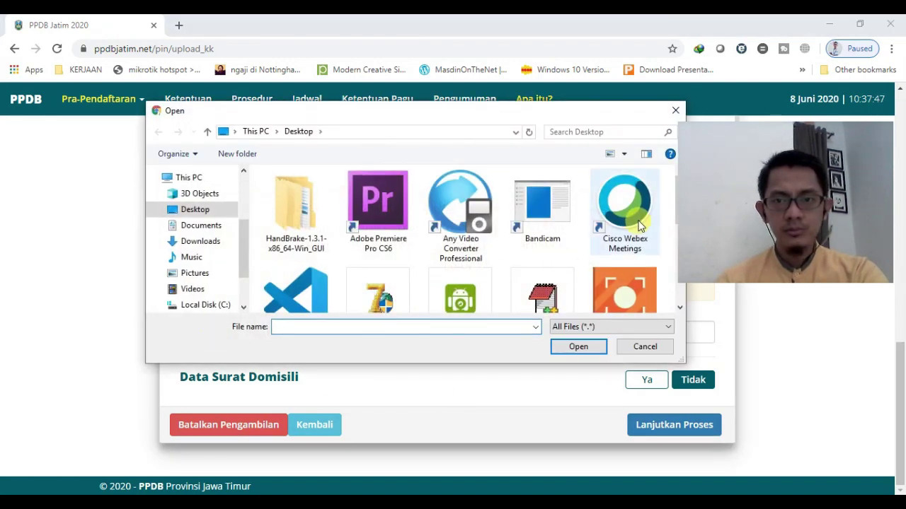
{"action": "left_click", "coordinate": [750, 243]}
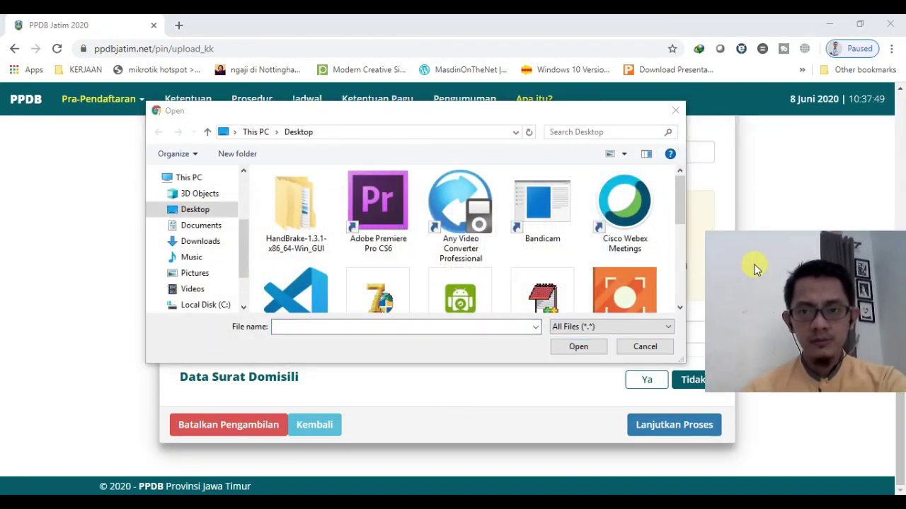
{"action": "left_click_drag", "start_coordinate": [679, 205], "coordinate": [687, 284]}
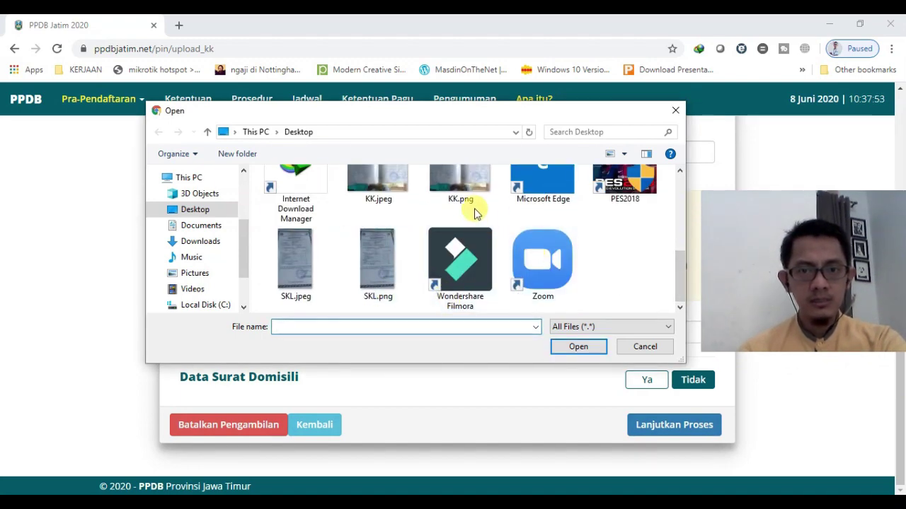
{"action": "double_click", "coordinate": [460, 182]}
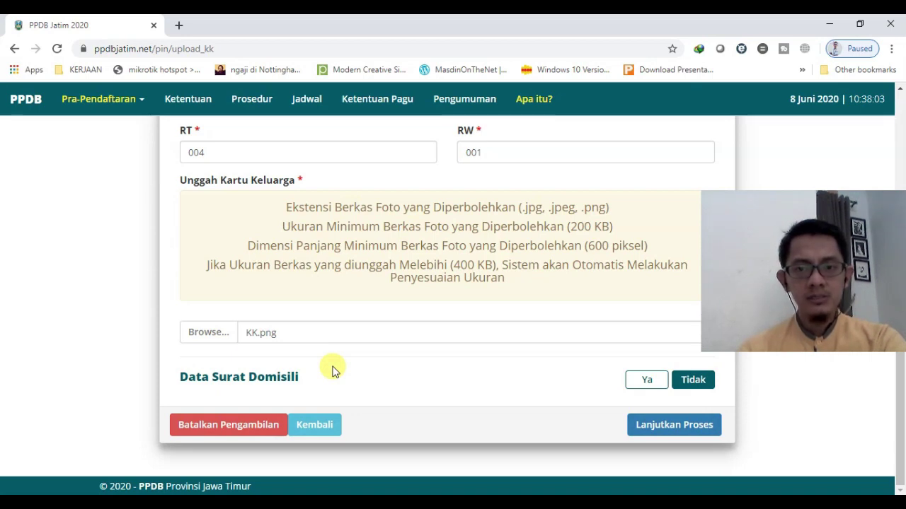
Step: Set Data Surat Domisili to Ya to look through its required fields, and set it back to Tidak
{"action": "left_click", "coordinate": [646, 381]}
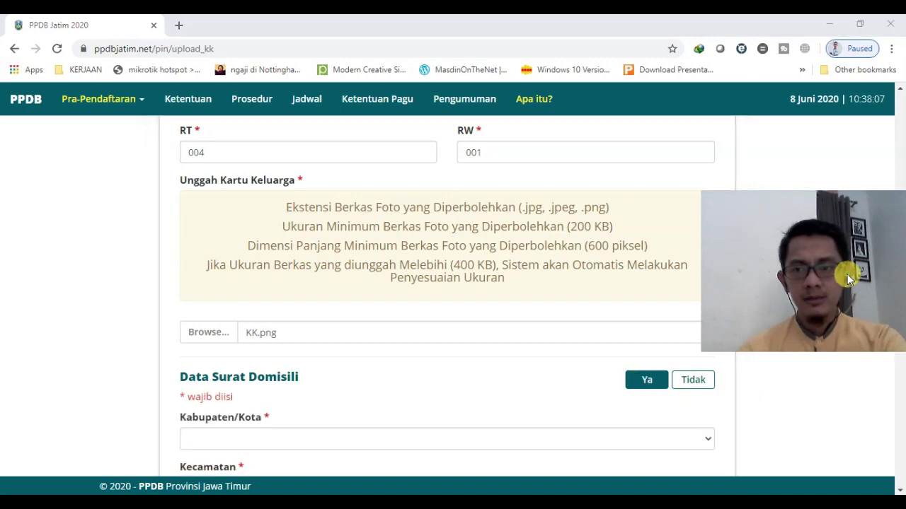
{"action": "left_click_drag", "start_coordinate": [847, 274], "coordinate": [813, 209]}
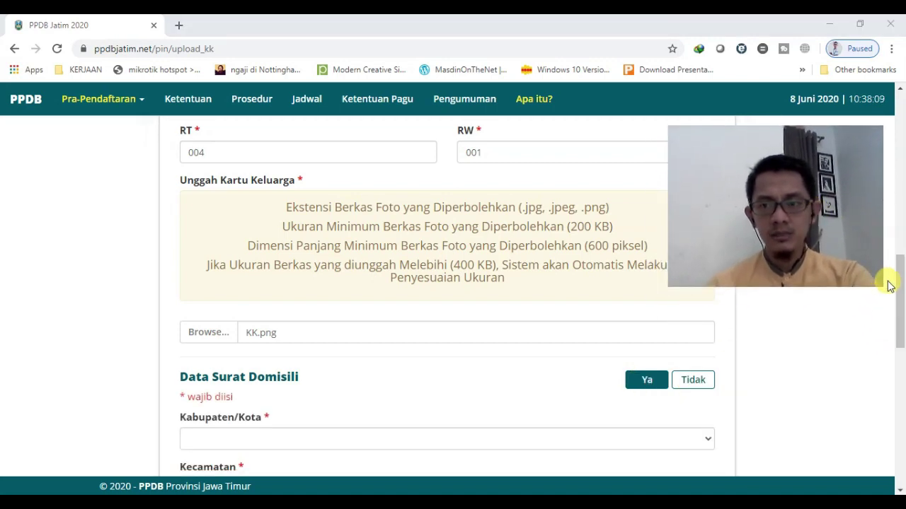
{"action": "left_click_drag", "start_coordinate": [899, 288], "coordinate": [902, 336]}
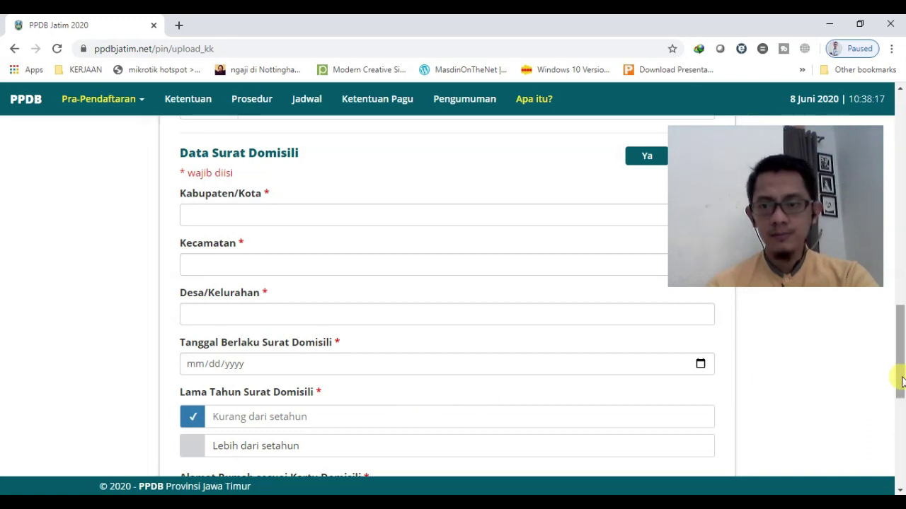
{"action": "left_click_drag", "start_coordinate": [902, 382], "coordinate": [902, 321]}
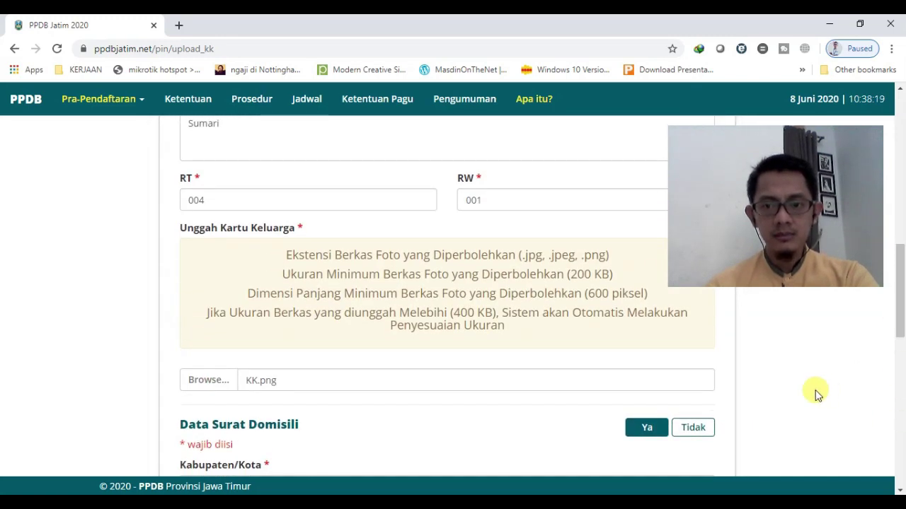
{"action": "left_click", "coordinate": [700, 430]}
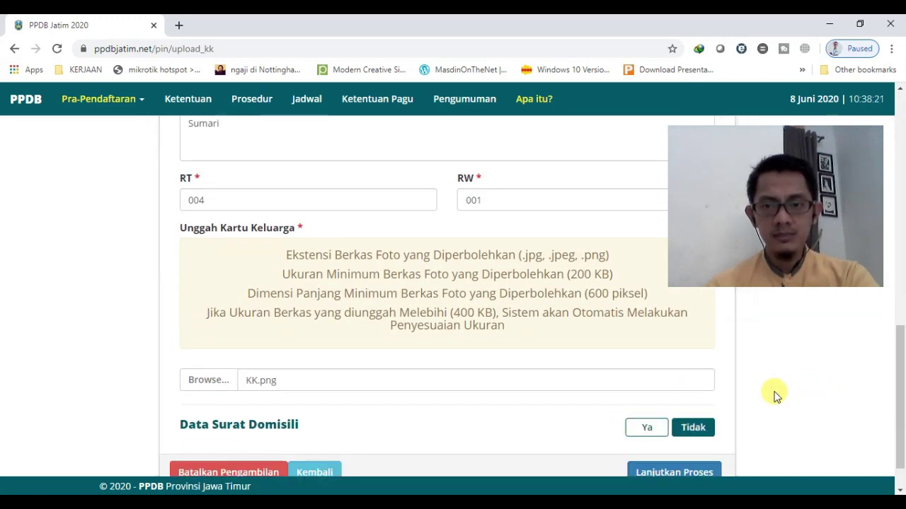
Step: Submit the family card form, review and accept the available registration paths, and confirm that the family card data is correct
{"action": "left_click_drag", "start_coordinate": [900, 340], "coordinate": [901, 360]}
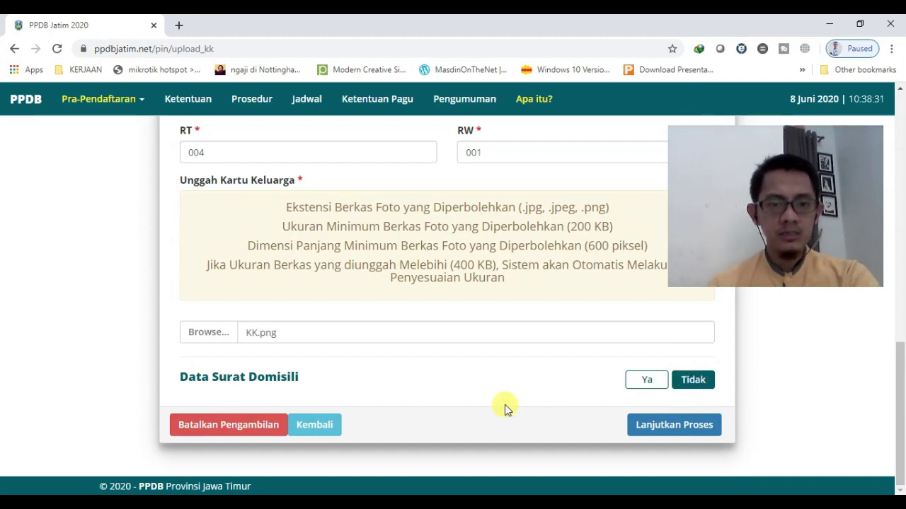
{"action": "left_click", "coordinate": [671, 426]}
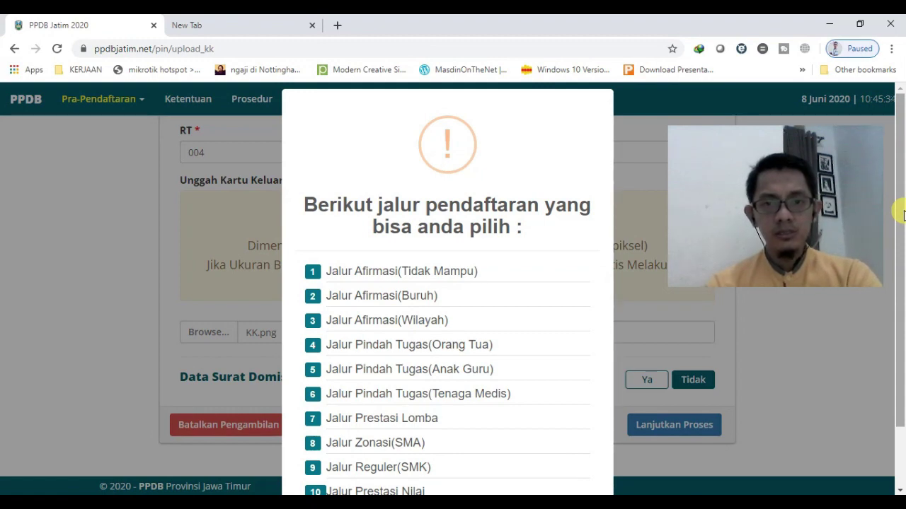
{"action": "left_click_drag", "start_coordinate": [902, 215], "coordinate": [903, 274]}
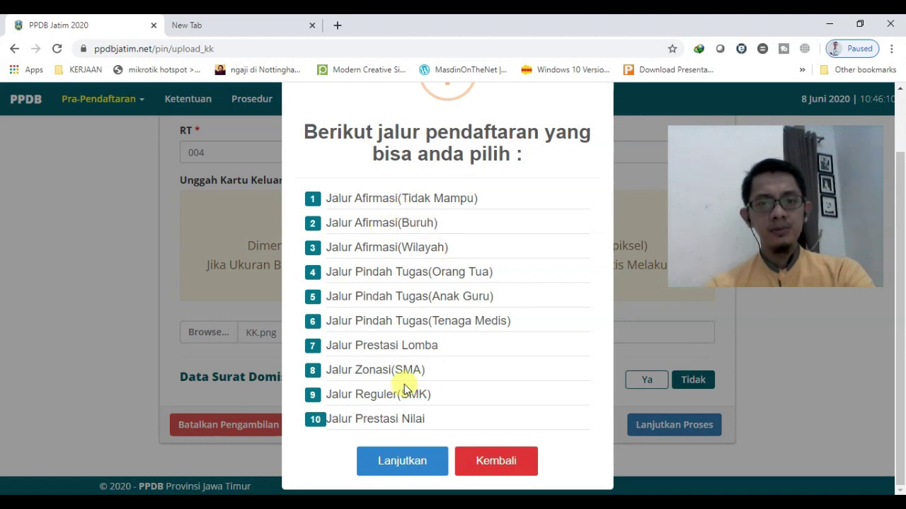
{"action": "left_click", "coordinate": [398, 460]}
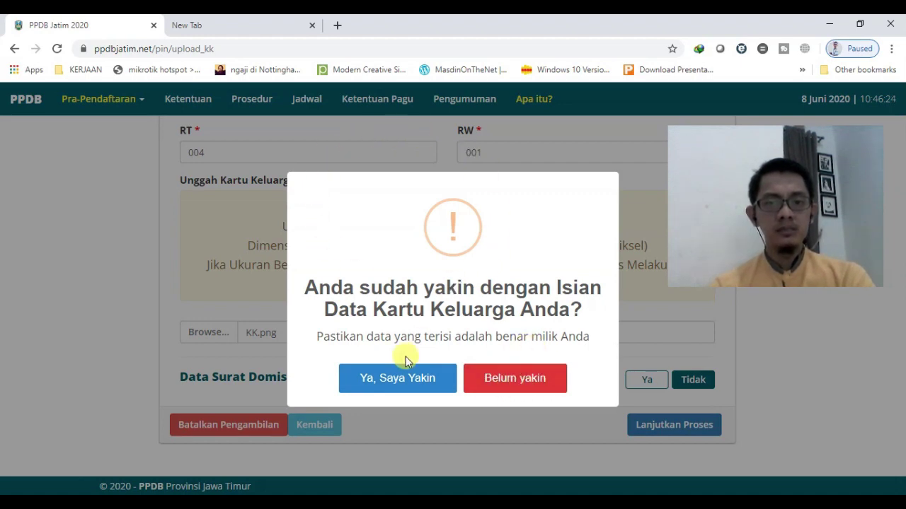
{"action": "left_click", "coordinate": [384, 380]}
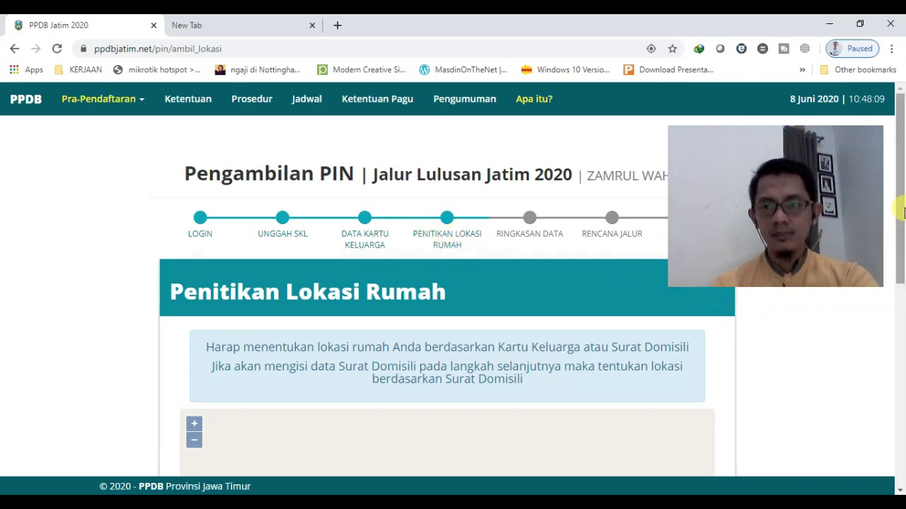
Step: Try moving the home location marker a short distance on the Penitikan Lokasi Rumah map
{"action": "left_click_drag", "start_coordinate": [901, 205], "coordinate": [902, 319]}
{"action": "left_click_drag", "start_coordinate": [901, 286], "coordinate": [902, 326]}
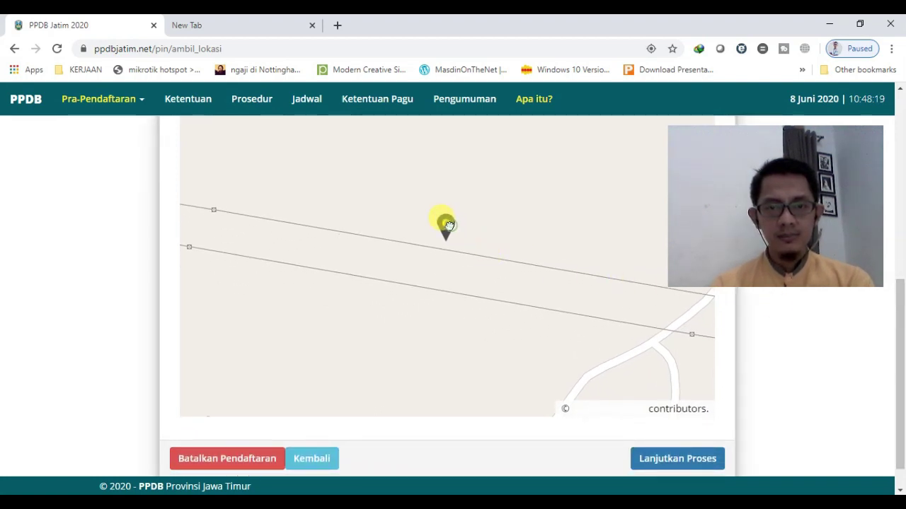
{"action": "mouse_move", "coordinate": [449, 225]}
{"action": "left_mouse_down"}
{"action": "mouse_move", "coordinate": [412, 223]}
{"action": "mouse_move", "coordinate": [453, 197]}
{"action": "mouse_move", "coordinate": [396, 188]}
{"action": "mouse_move", "coordinate": [394, 207]}
{"action": "mouse_move", "coordinate": [374, 225]}
{"action": "mouse_move", "coordinate": [403, 216]}
{"action": "left_mouse_up"}
{"action": "mouse_move", "coordinate": [348, 225]}
{"action": "left_mouse_down"}
{"action": "mouse_move", "coordinate": [324, 226]}
{"action": "mouse_move", "coordinate": [468, 228]}
{"action": "mouse_move", "coordinate": [421, 247]}
{"action": "left_mouse_up"}
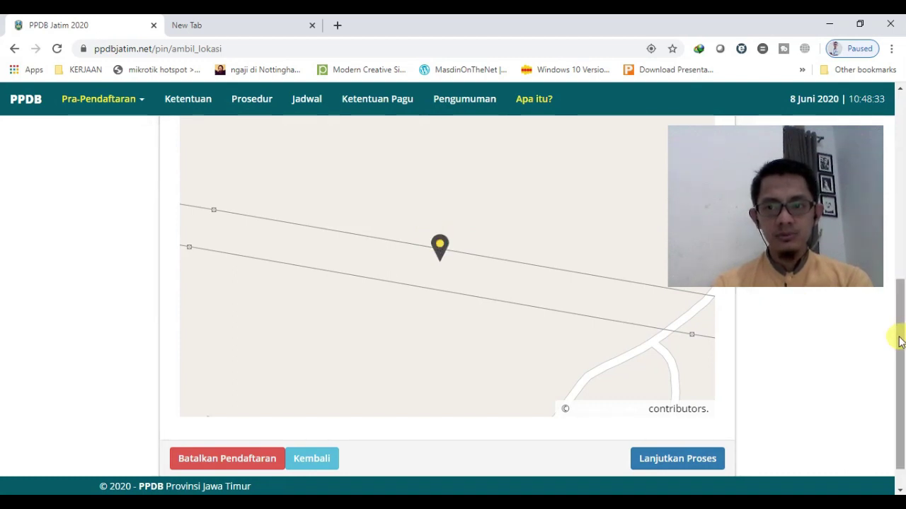
Step: Try zooming the home location map in and out, and examine the wider area around Ancolmekar at the zoomed-out level
{"action": "left_click_drag", "start_coordinate": [898, 339], "coordinate": [897, 238]}
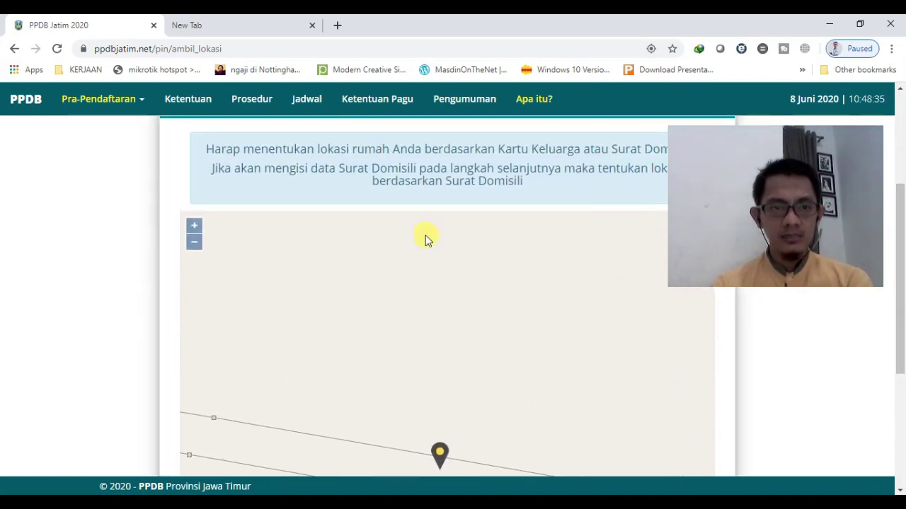
{"action": "left_click", "coordinate": [195, 247]}
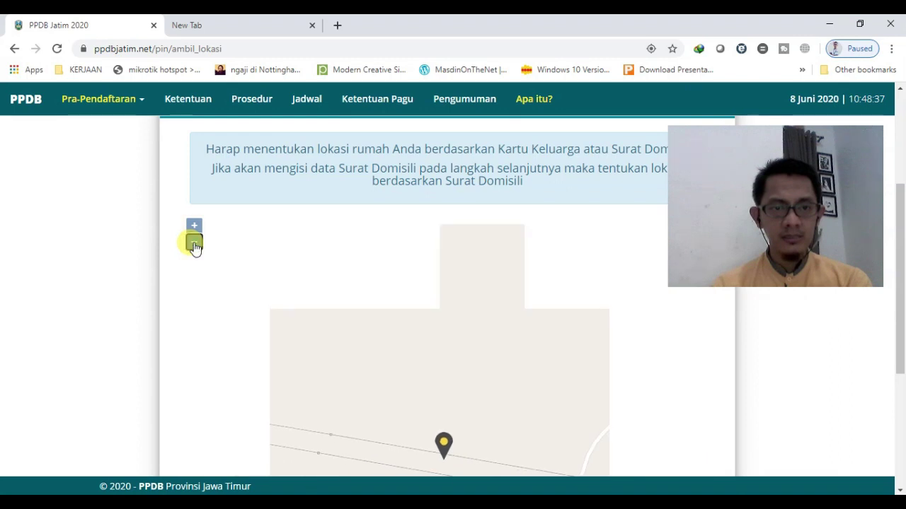
{"action": "left_click", "coordinate": [194, 233]}
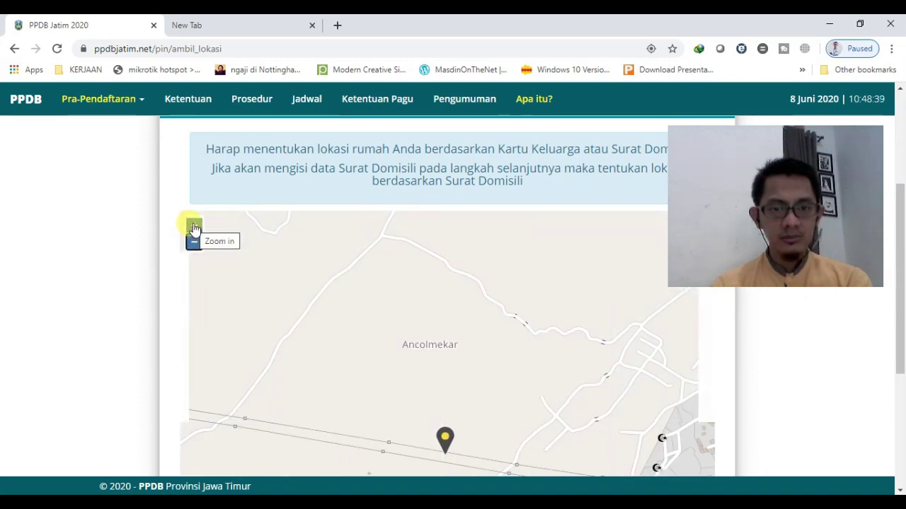
{"action": "left_click", "coordinate": [194, 228]}
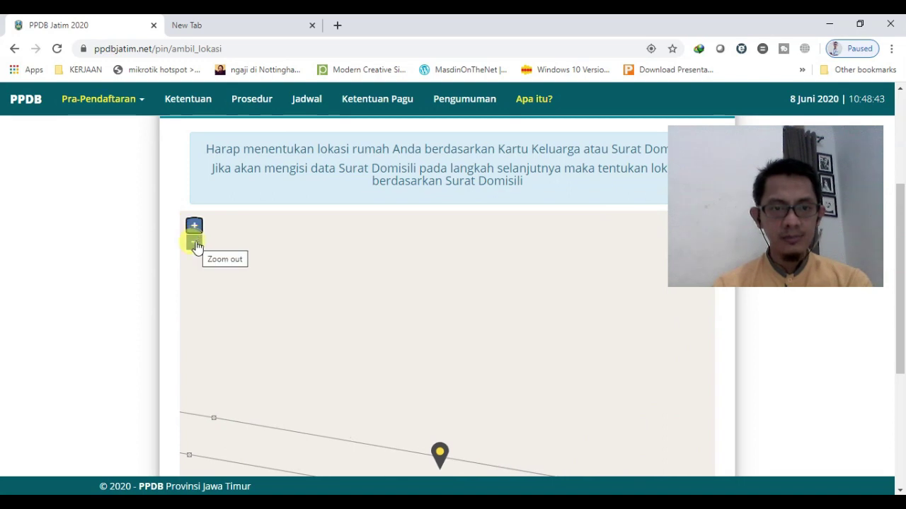
{"action": "left_click", "coordinate": [195, 245]}
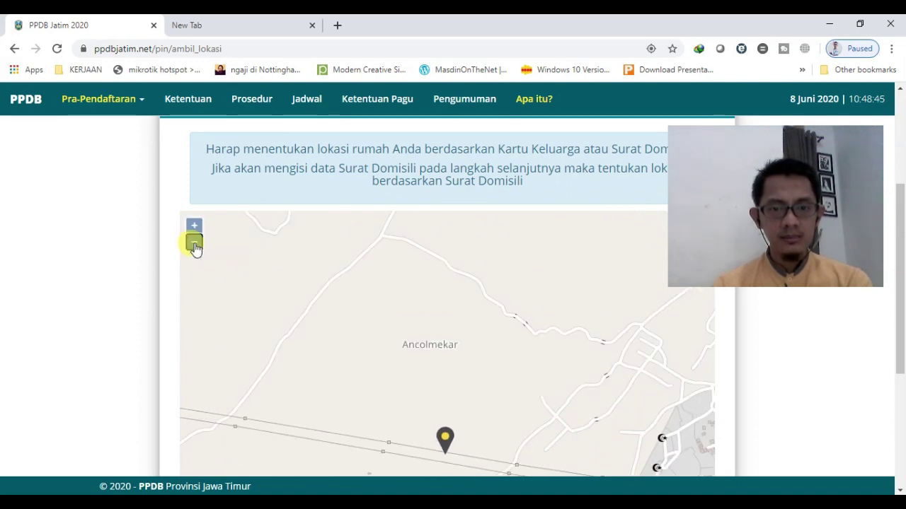
{"action": "left_click", "coordinate": [195, 244]}
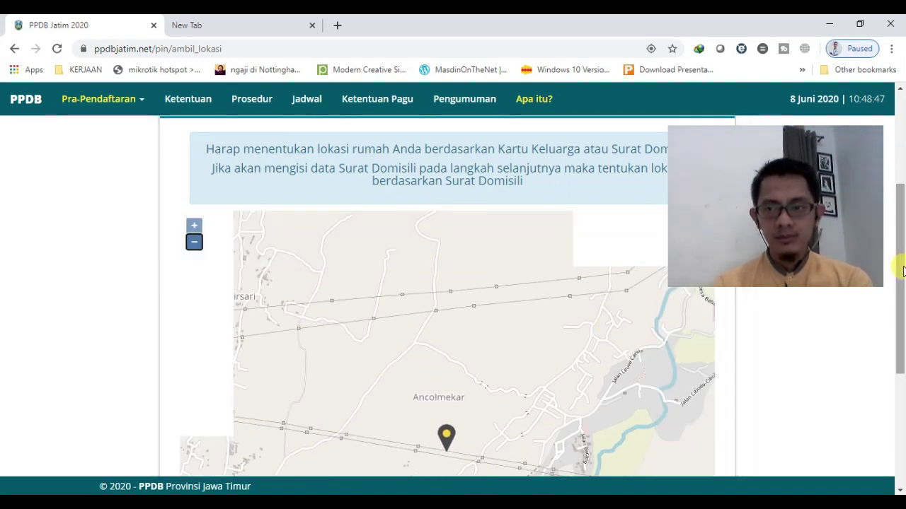
{"action": "left_click_drag", "start_coordinate": [899, 263], "coordinate": [902, 339]}
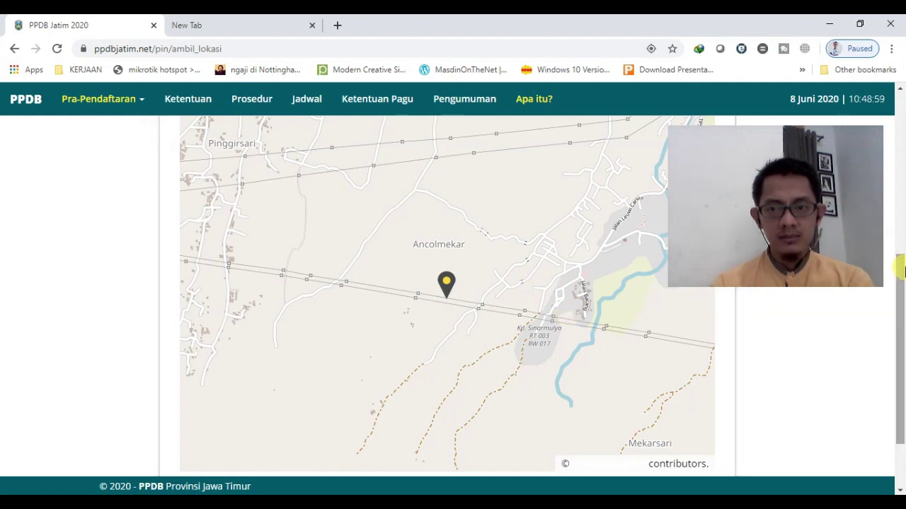
{"action": "scroll", "coordinate": [903, 278], "scroll_direction": "down", "scroll_amount": 1}
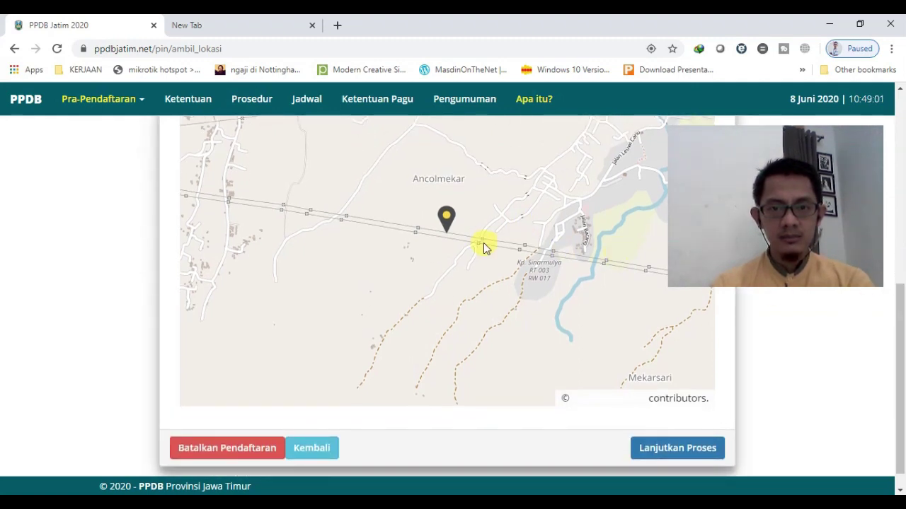
Step: Move the home location marker west from Ancolmekar, past Pinggirsari, towards Baros
{"action": "mouse_move", "coordinate": [450, 220]}
{"action": "left_mouse_down"}
{"action": "mouse_move", "coordinate": [424, 220]}
{"action": "mouse_move", "coordinate": [440, 220]}
{"action": "left_mouse_up"}
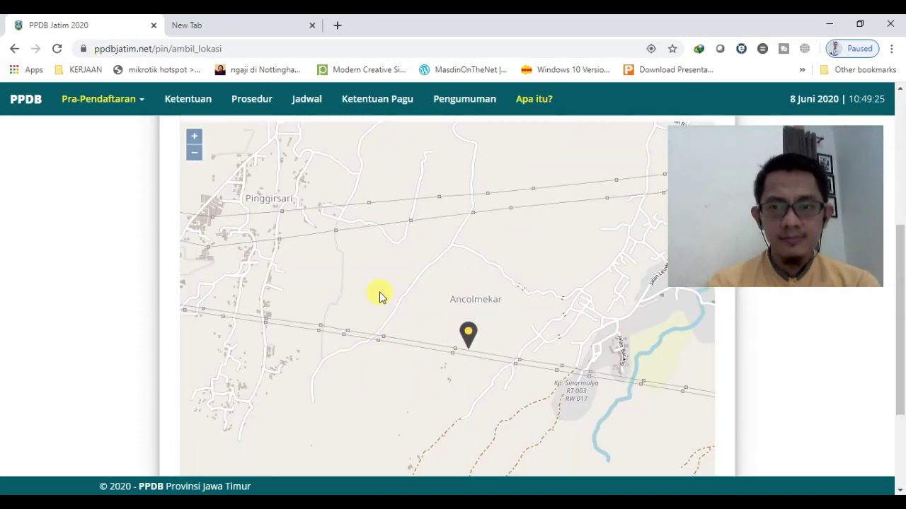
{"action": "left_click_drag", "start_coordinate": [327, 294], "coordinate": [467, 273]}
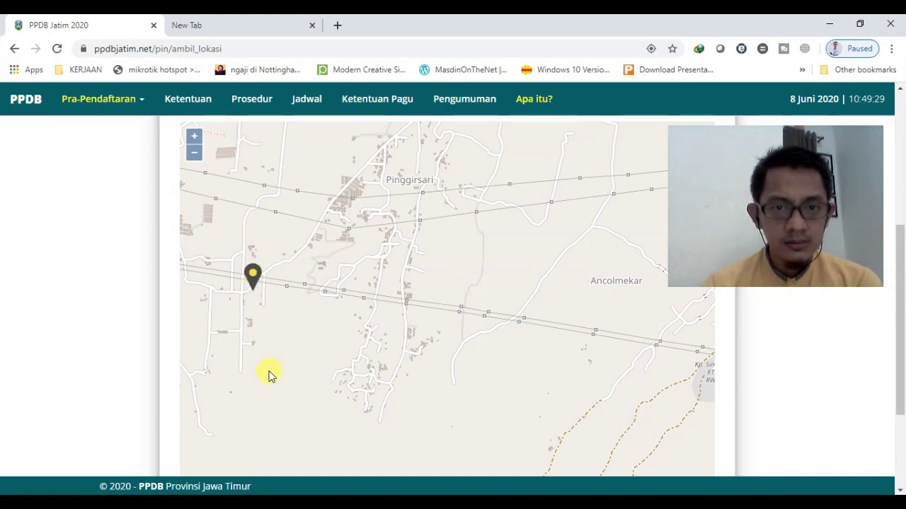
{"action": "left_click_drag", "start_coordinate": [270, 373], "coordinate": [604, 327]}
{"action": "left_click_drag", "start_coordinate": [467, 205], "coordinate": [503, 281]}
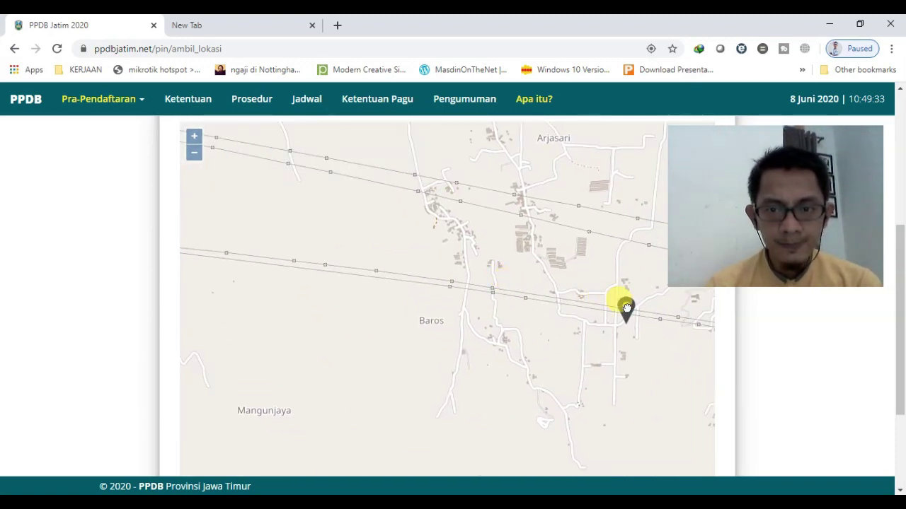
Step: Move the home location marker from Baros to the main road near Pasirhuni, north of Cimaung, on a wider map view
{"action": "left_click", "coordinate": [194, 153]}
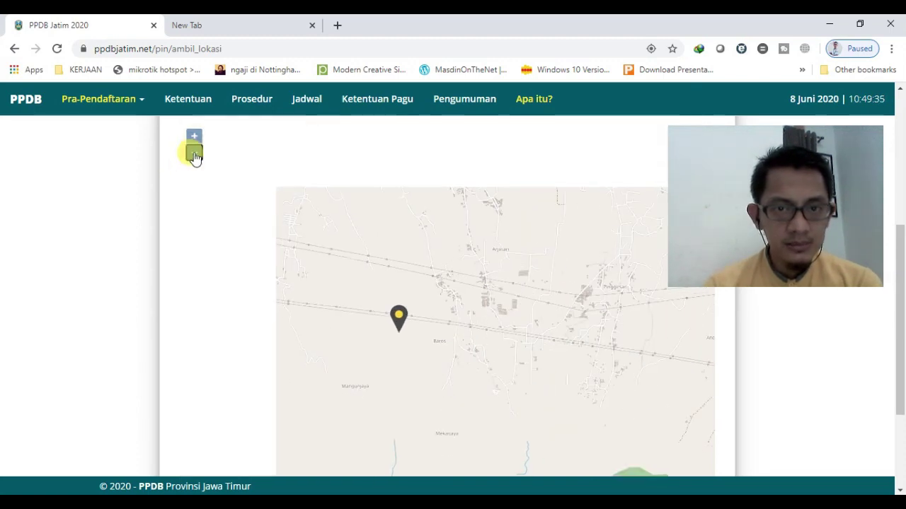
{"action": "left_click", "coordinate": [194, 153]}
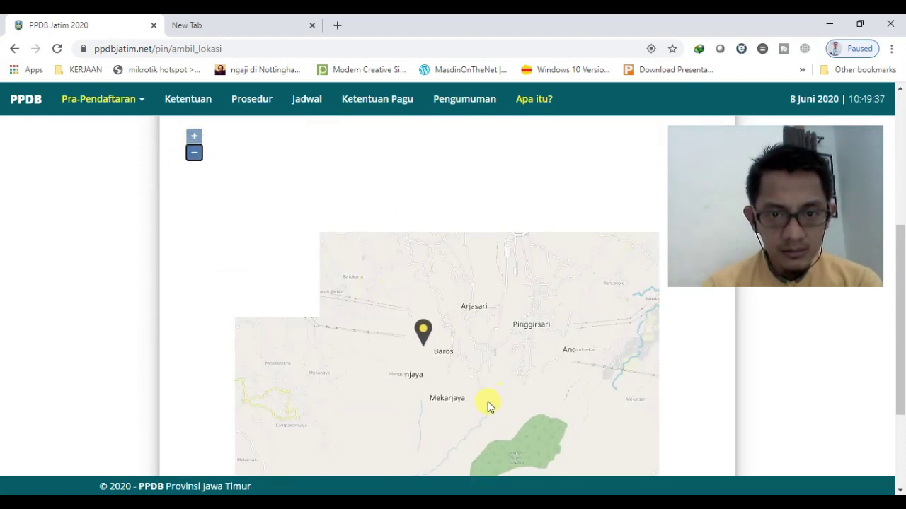
{"action": "left_click_drag", "start_coordinate": [488, 404], "coordinate": [509, 288]}
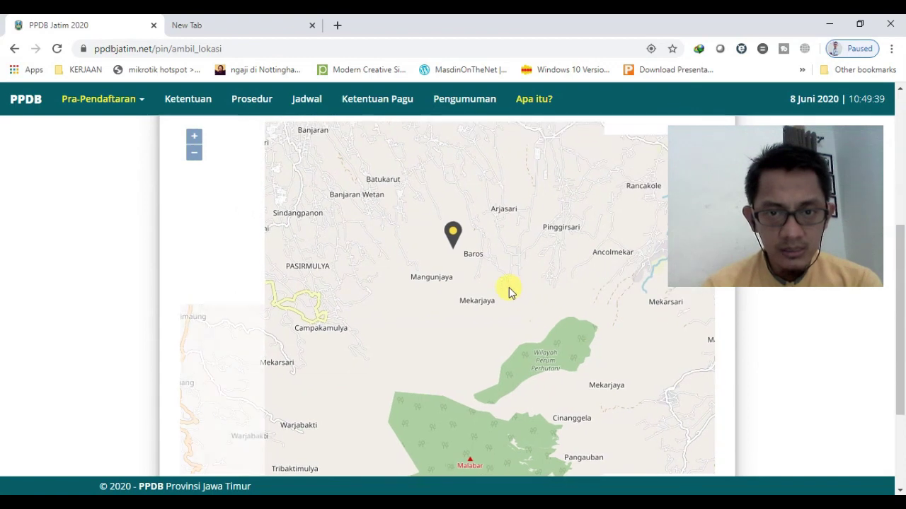
{"action": "left_click", "coordinate": [194, 154]}
{"action": "left_click_drag", "start_coordinate": [450, 288], "coordinate": [329, 285]}
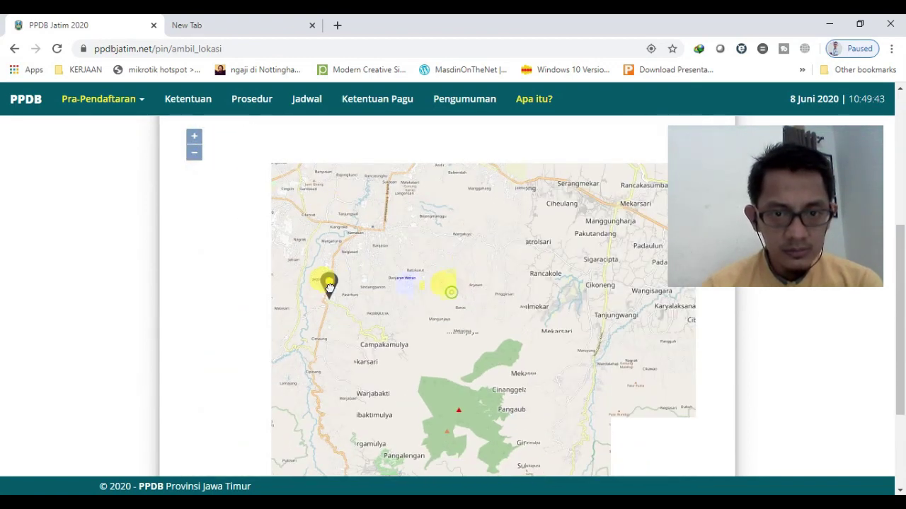
{"action": "left_click_drag", "start_coordinate": [379, 350], "coordinate": [406, 259]}
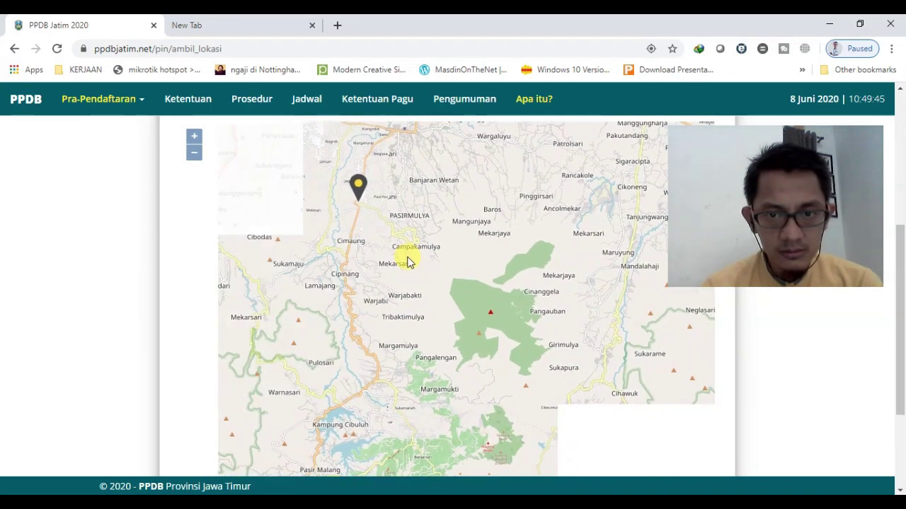
Step: Move the home location marker west from Pasirhuni to the area between Wangunsari and Mekarwangi
{"action": "right_click", "coordinate": [409, 260]}
{"action": "left_click", "coordinate": [328, 332]}
{"action": "left_click_drag", "start_coordinate": [327, 314], "coordinate": [445, 372]}
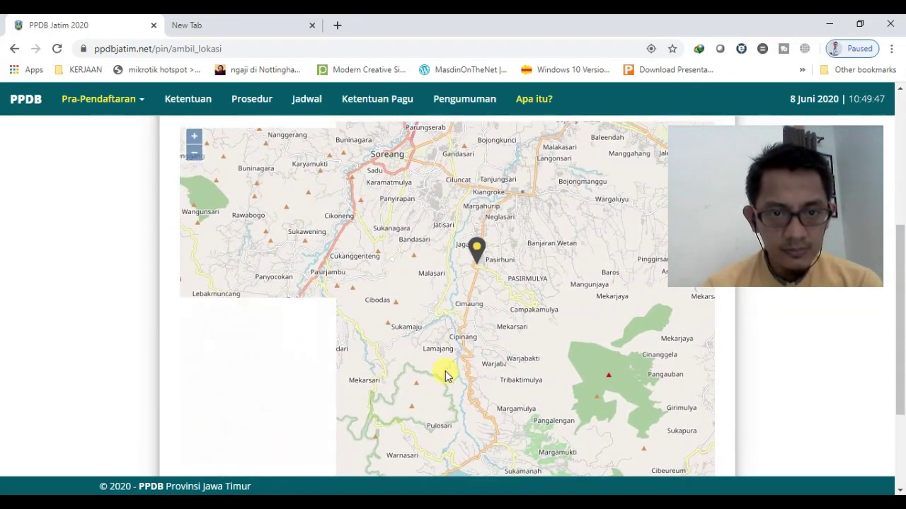
{"action": "left_click_drag", "start_coordinate": [276, 262], "coordinate": [417, 324]}
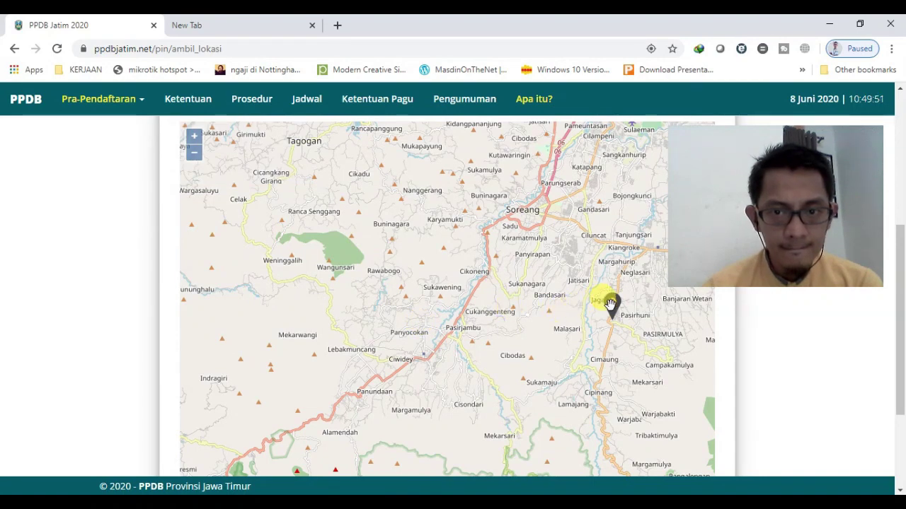
{"action": "left_click_drag", "start_coordinate": [314, 359], "coordinate": [474, 267]}
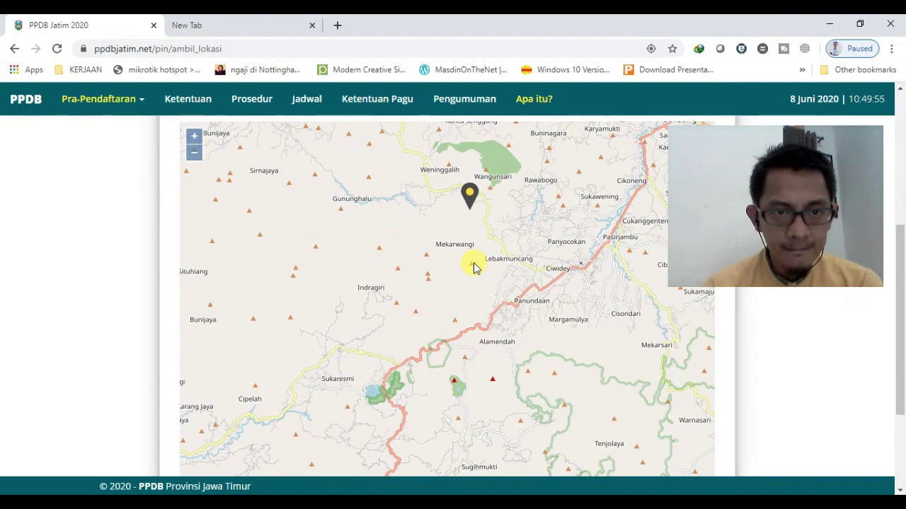
Step: Move the home location marker east past Bandung to Malangbong, using a wider view of West Java
{"action": "left_click", "coordinate": [195, 154]}
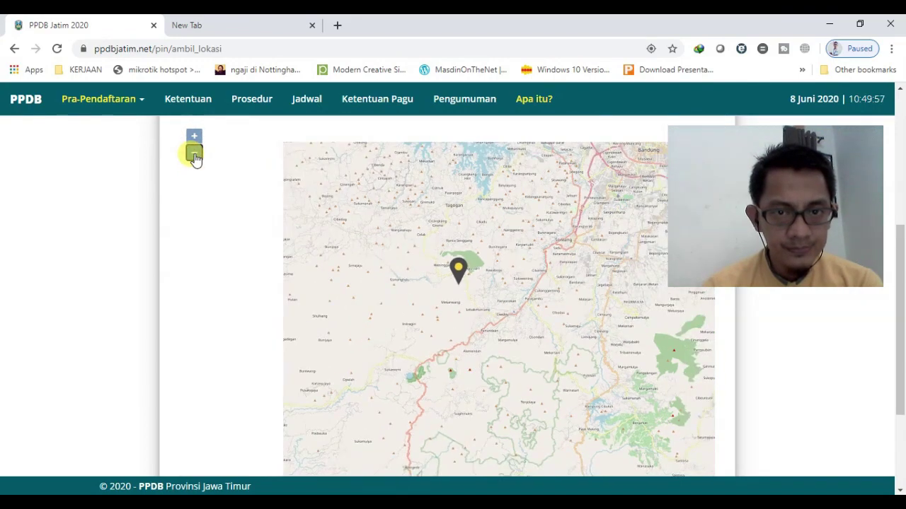
{"action": "left_click", "coordinate": [194, 155]}
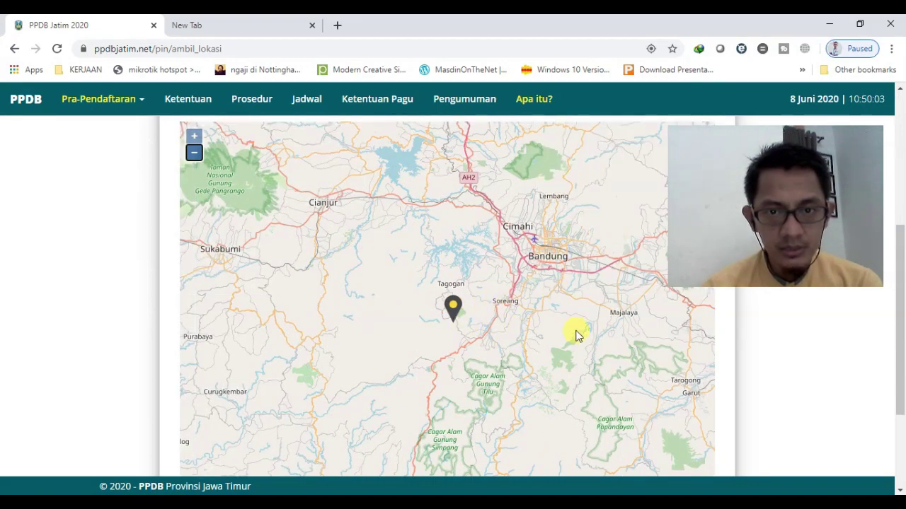
{"action": "left_click_drag", "start_coordinate": [577, 336], "coordinate": [437, 309]}
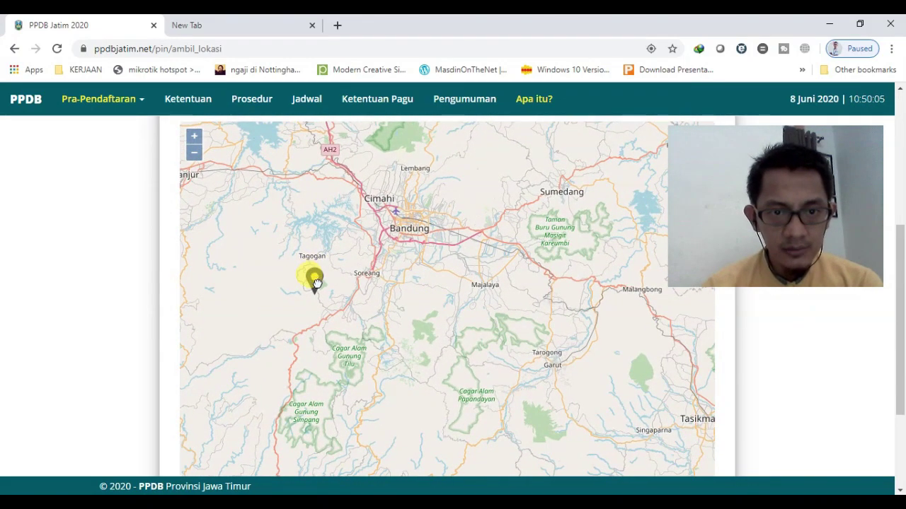
{"action": "left_click_drag", "start_coordinate": [658, 372], "coordinate": [397, 363]}
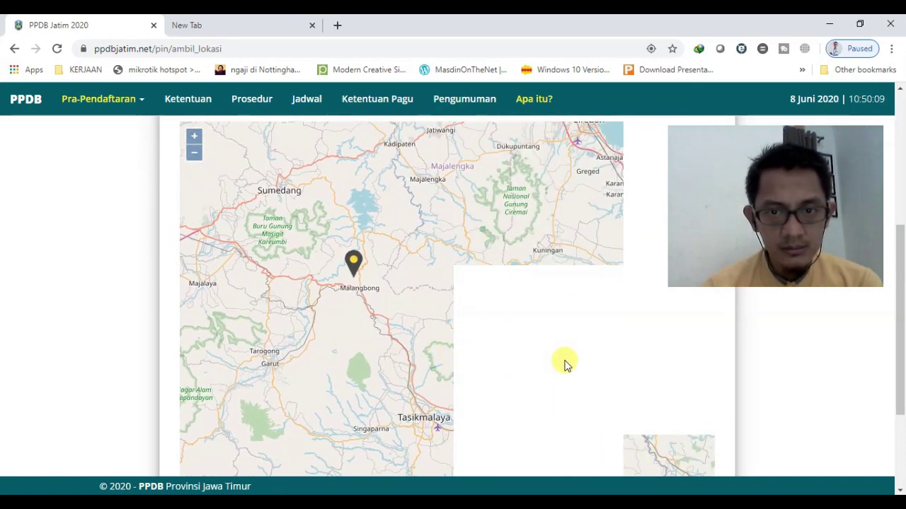
Step: Move the home location marker east from Malangbong across Kuningan and Brebes to the area south-east of Pemalang
{"action": "left_click_drag", "start_coordinate": [621, 354], "coordinate": [453, 357]}
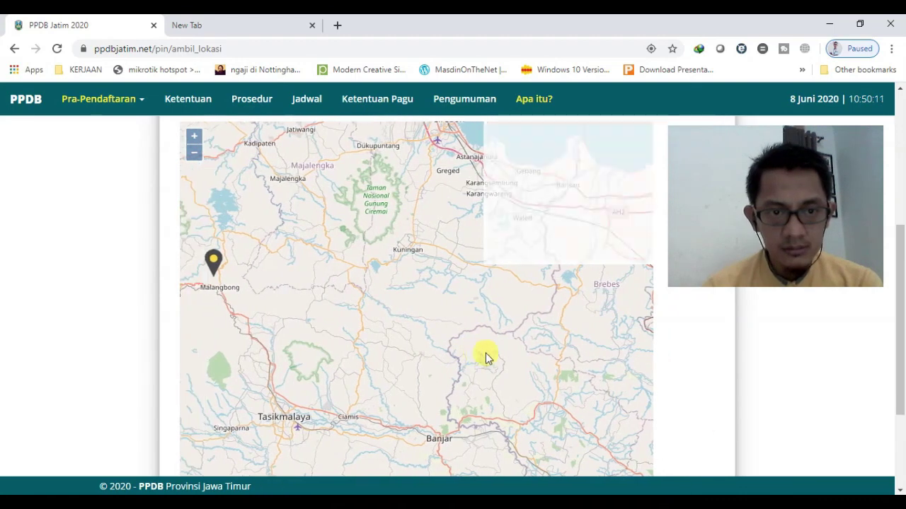
{"action": "left_click_drag", "start_coordinate": [226, 260], "coordinate": [504, 276]}
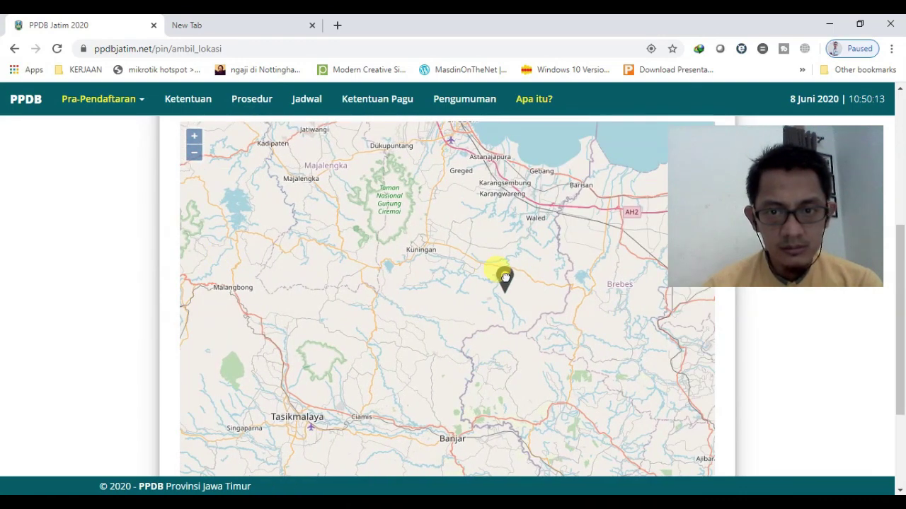
{"action": "left_click_drag", "start_coordinate": [624, 343], "coordinate": [421, 332]}
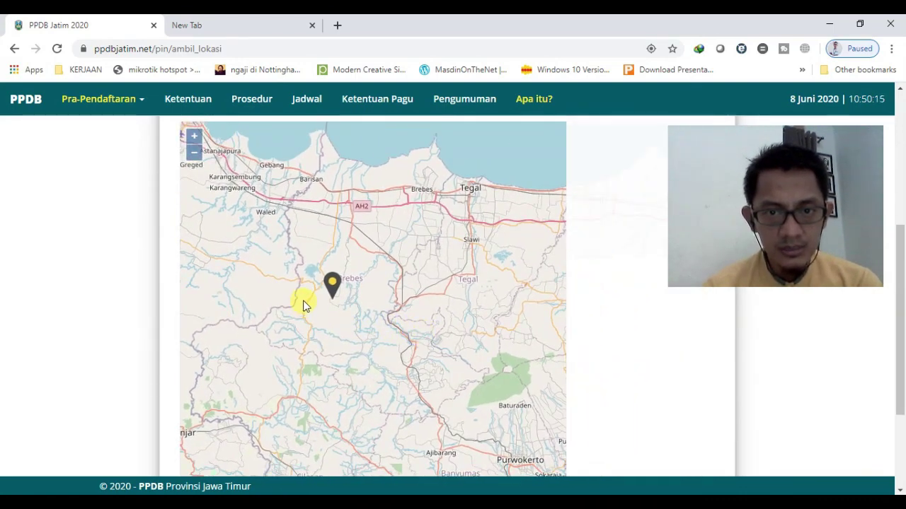
{"action": "left_click_drag", "start_coordinate": [450, 305], "coordinate": [631, 306]}
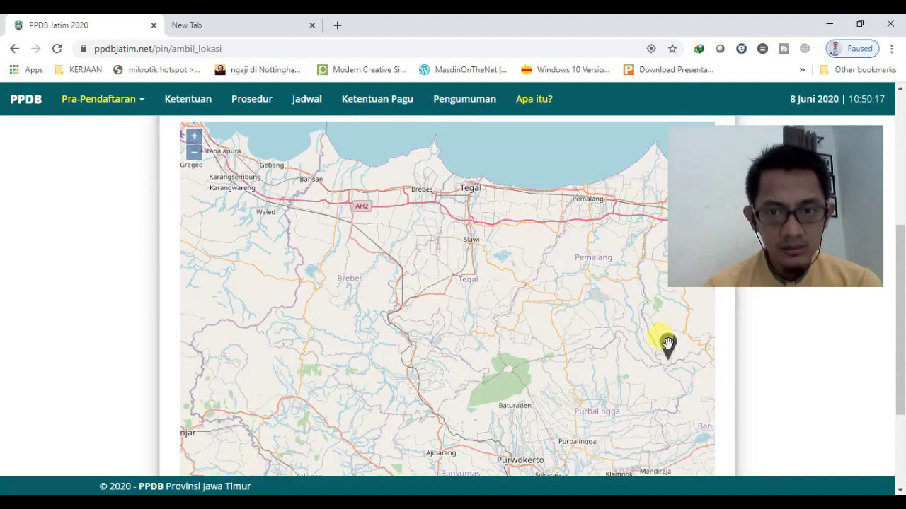
Step: Move the home location marker across Central Java to East Java, just west of Surabaya and north of Mojokerto
{"action": "left_click", "coordinate": [193, 157]}
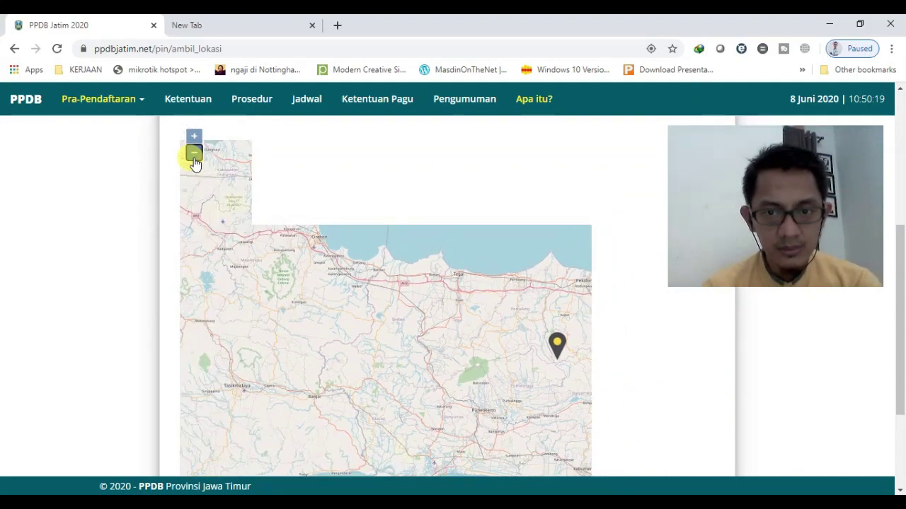
{"action": "left_click", "coordinate": [194, 157]}
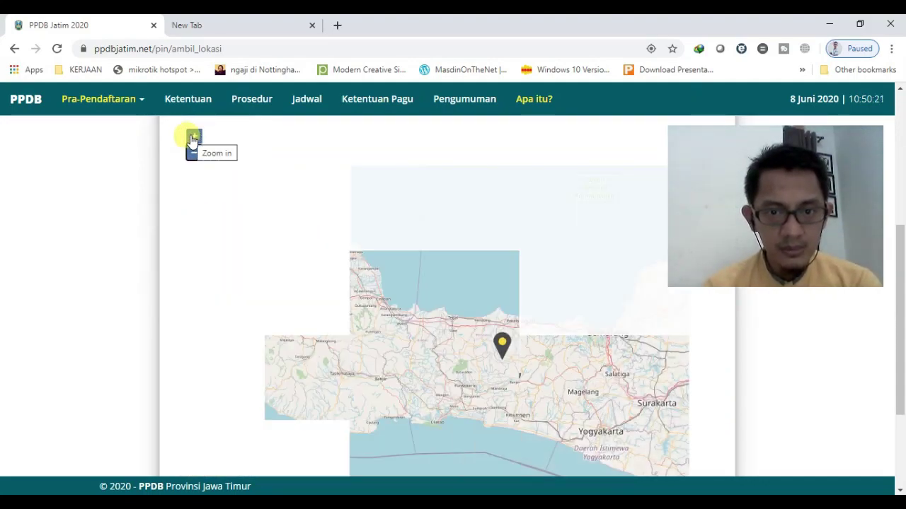
{"action": "left_click_drag", "start_coordinate": [685, 410], "coordinate": [487, 380]}
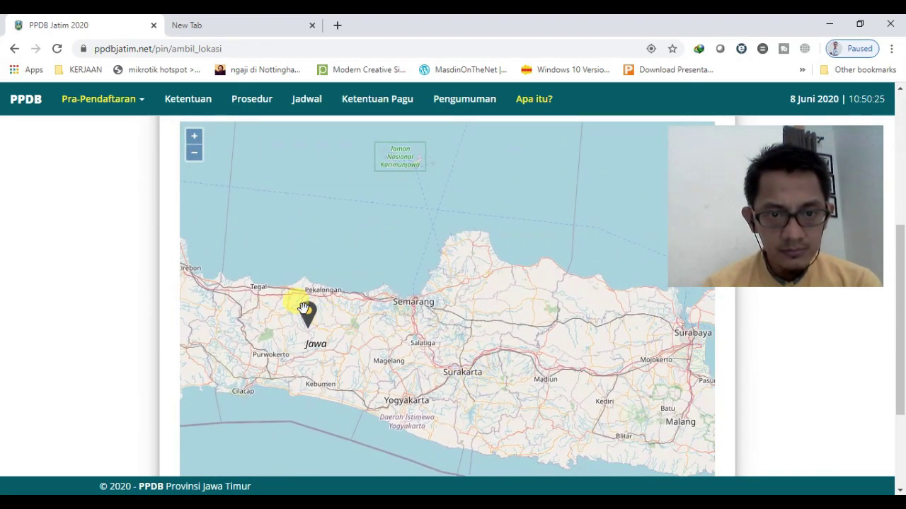
{"action": "mouse_move", "coordinate": [526, 316]}
{"action": "left_mouse_down"}
{"action": "mouse_move", "coordinate": [404, 289]}
{"action": "mouse_move", "coordinate": [481, 319]}
{"action": "left_mouse_up"}
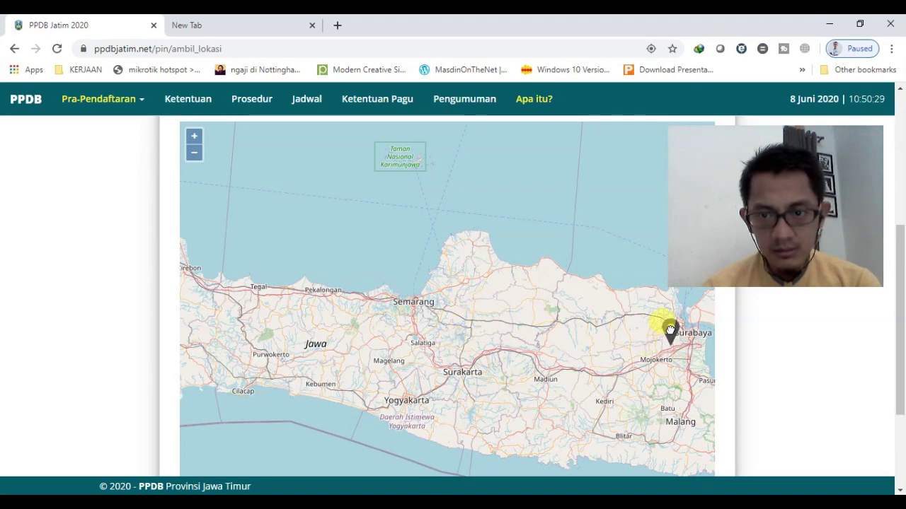
{"action": "left_click_drag", "start_coordinate": [679, 388], "coordinate": [447, 363]}
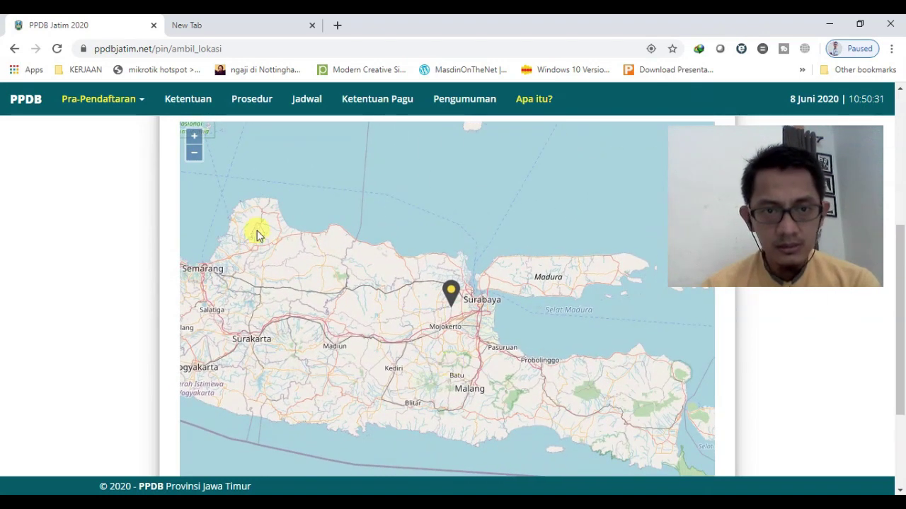
Step: Place the home location marker just west of Gresik on a closer map view
{"action": "left_click", "coordinate": [192, 137]}
{"action": "left_click", "coordinate": [193, 137]}
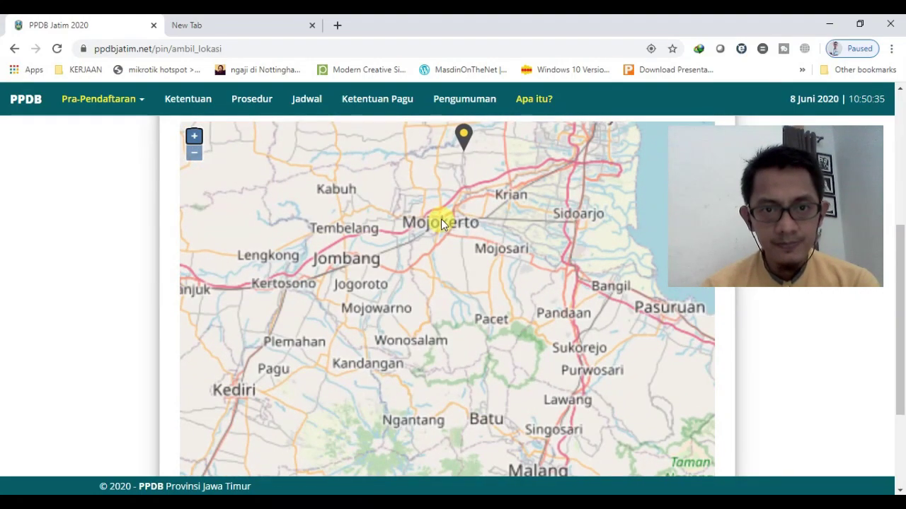
{"action": "left_click_drag", "start_coordinate": [440, 218], "coordinate": [461, 350]}
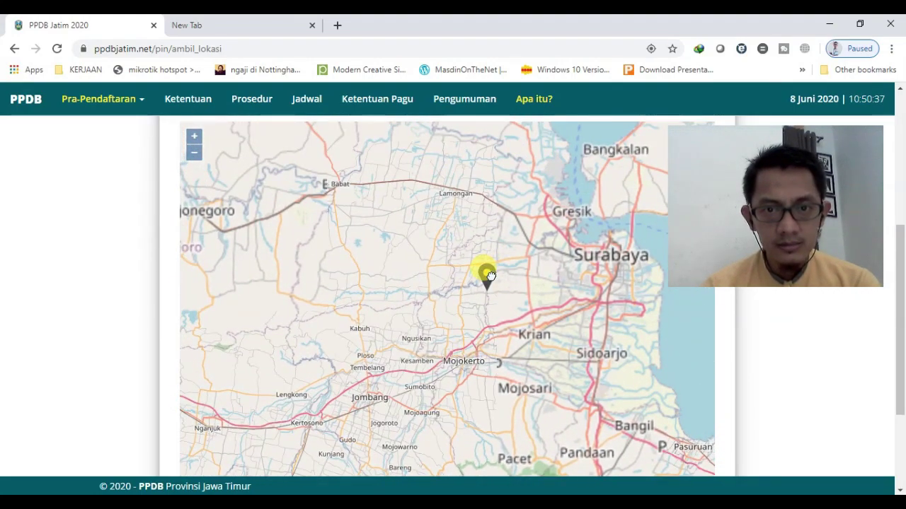
{"action": "left_click_drag", "start_coordinate": [490, 276], "coordinate": [555, 202]}
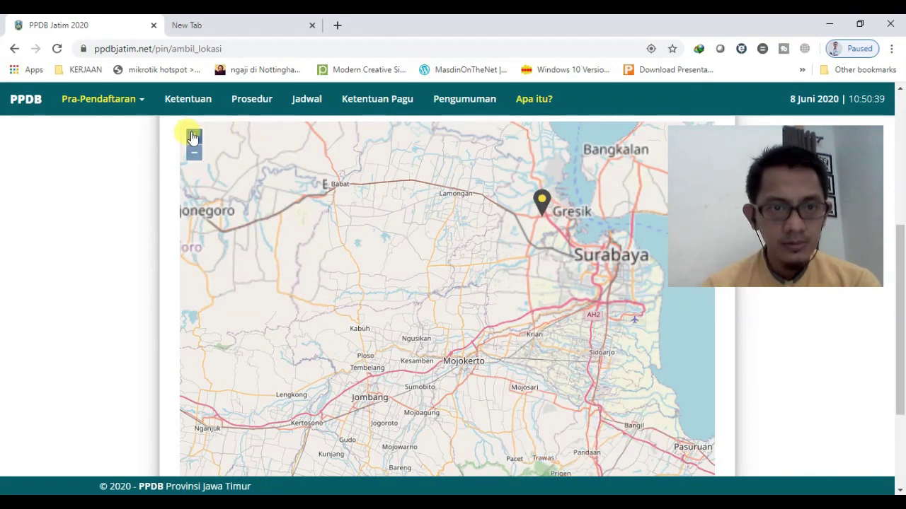
Step: Examine the roads and villages around the home location marker near Dahanrejo and Kembangan at a closer zoom level
{"action": "left_click", "coordinate": [192, 137]}
{"action": "left_click_drag", "start_coordinate": [517, 221], "coordinate": [462, 388]}
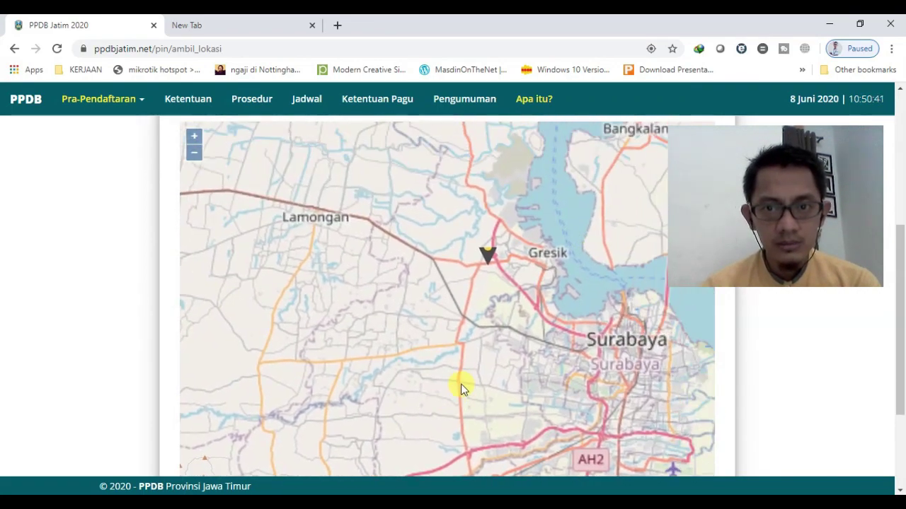
{"action": "left_click_drag", "start_coordinate": [435, 339], "coordinate": [398, 396]}
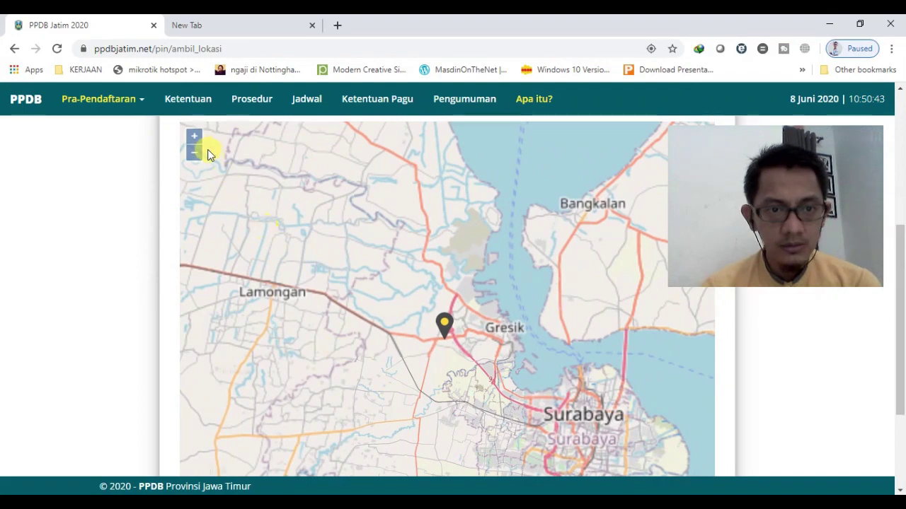
{"action": "left_click", "coordinate": [193, 136]}
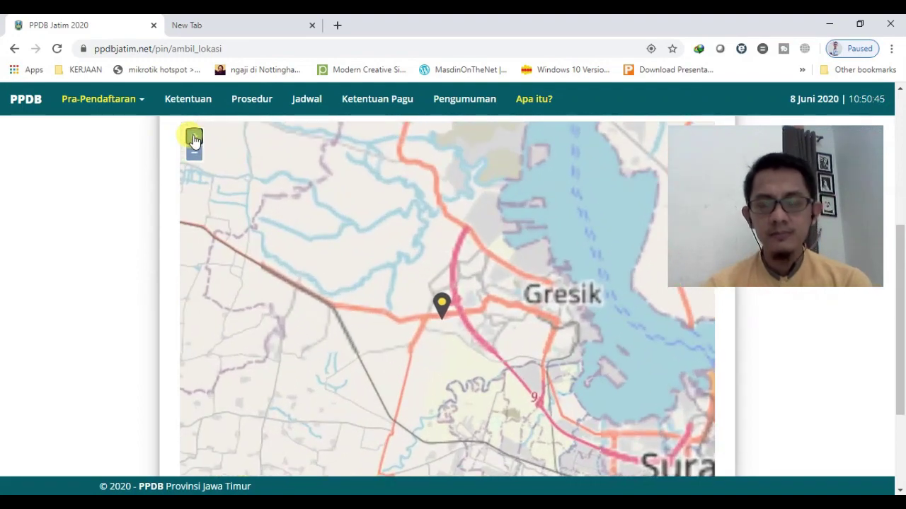
{"action": "left_click", "coordinate": [193, 137]}
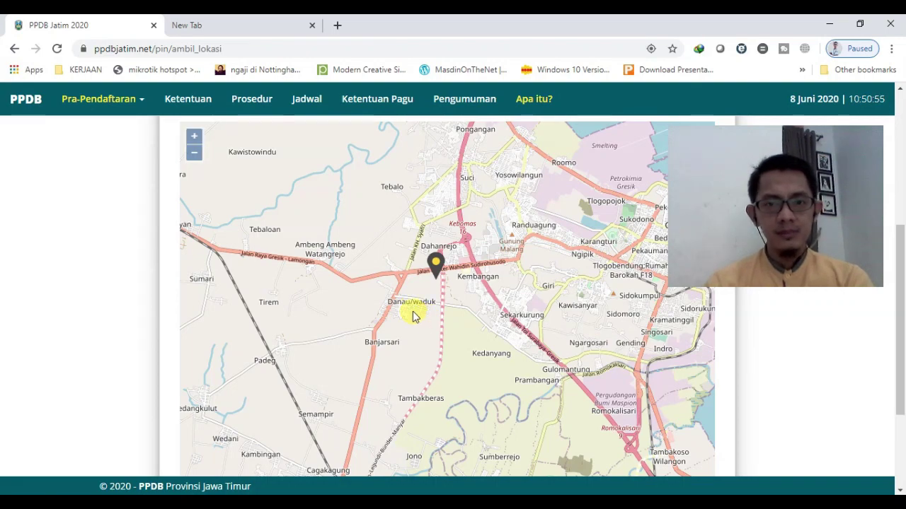
{"action": "mouse_move", "coordinate": [414, 316]}
{"action": "left_mouse_down"}
{"action": "mouse_move", "coordinate": [443, 308]}
{"action": "mouse_move", "coordinate": [409, 319]}
{"action": "mouse_move", "coordinate": [430, 319]}
{"action": "left_mouse_up"}
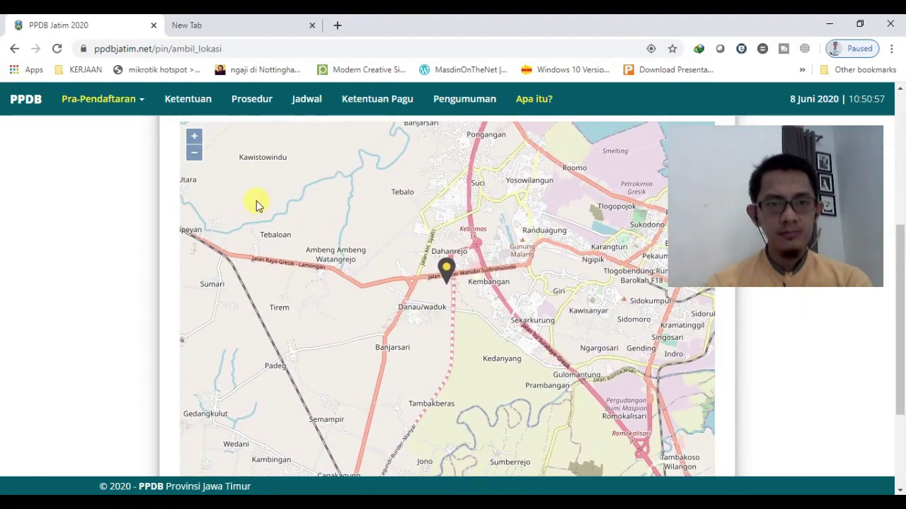
{"action": "left_click", "coordinate": [194, 153]}
{"action": "left_click", "coordinate": [193, 137]}
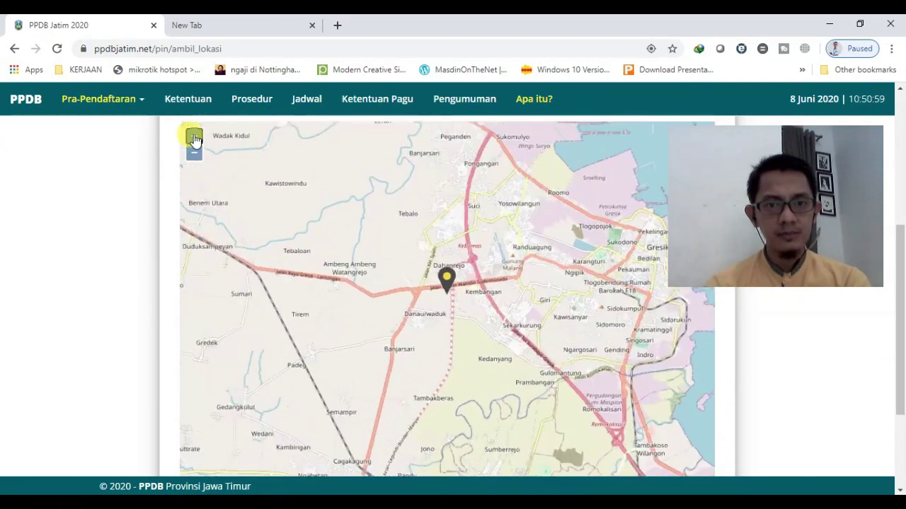
{"action": "scroll", "coordinate": [424, 329], "scroll_direction": "down", "scroll_amount": 1}
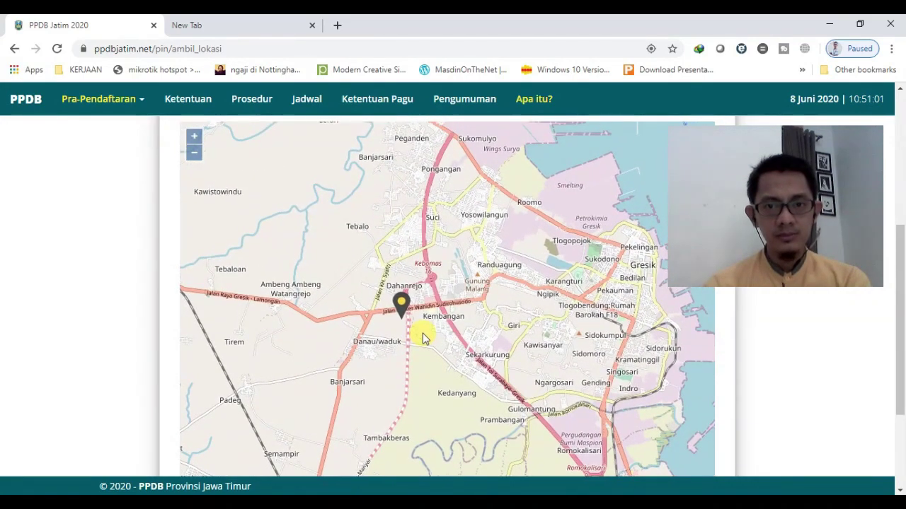
{"action": "scroll", "coordinate": [416, 343], "scroll_direction": "up", "scroll_amount": 1}
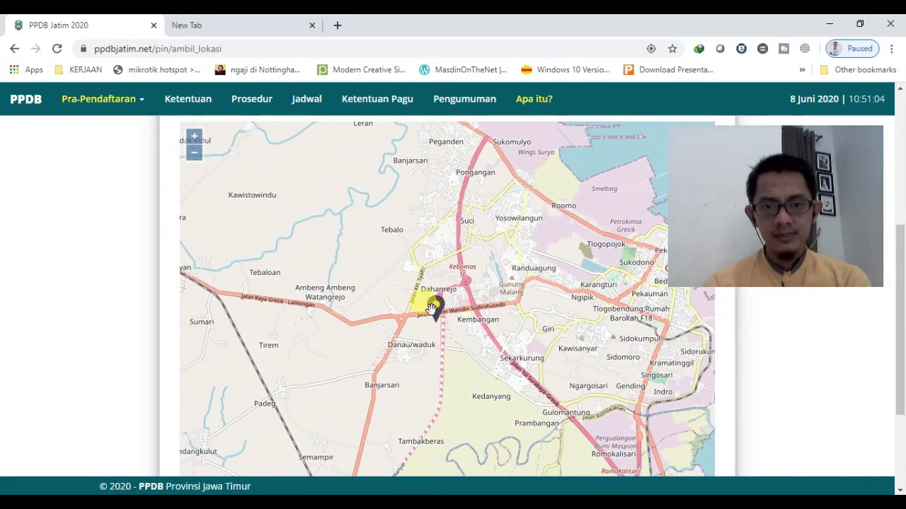
Step: Move the home location marker west from Dahanrejo into the middle of Sumari village
{"action": "left_click_drag", "start_coordinate": [308, 340], "coordinate": [455, 299]}
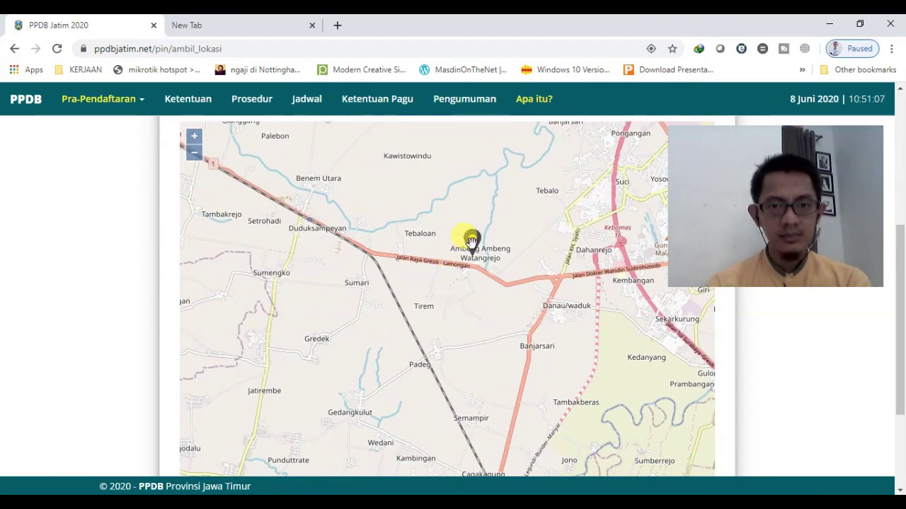
{"action": "left_click", "coordinate": [353, 271]}
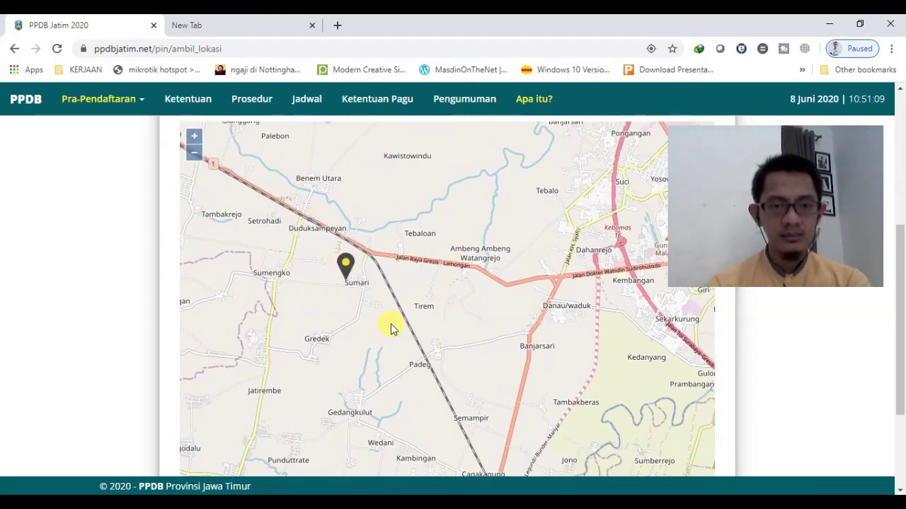
{"action": "left_click_drag", "start_coordinate": [392, 329], "coordinate": [412, 303]}
{"action": "left_click", "coordinate": [196, 138]}
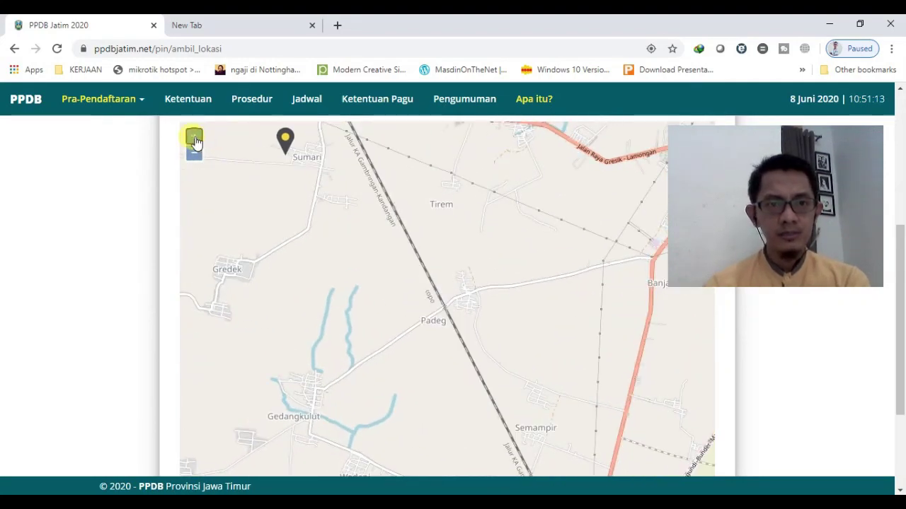
{"action": "left_click", "coordinate": [194, 137]}
{"action": "left_click_drag", "start_coordinate": [290, 174], "coordinate": [463, 420]}
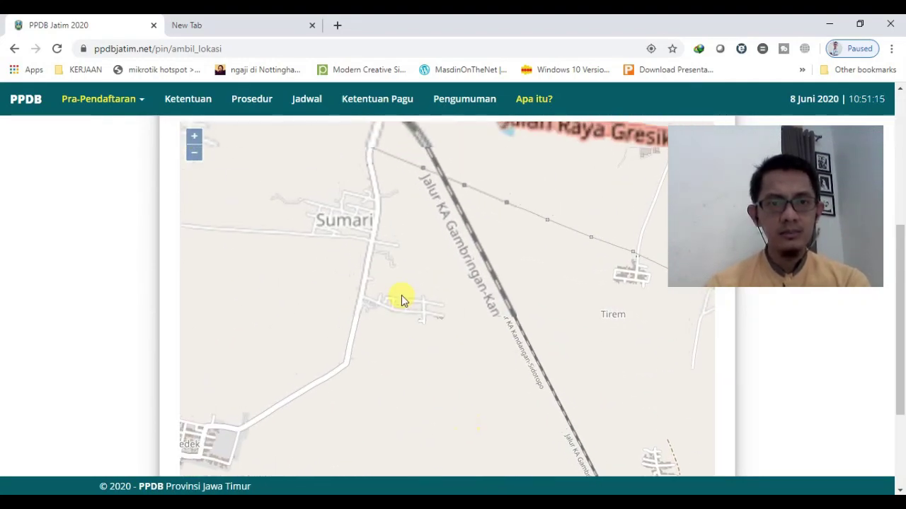
{"action": "left_click", "coordinate": [196, 138]}
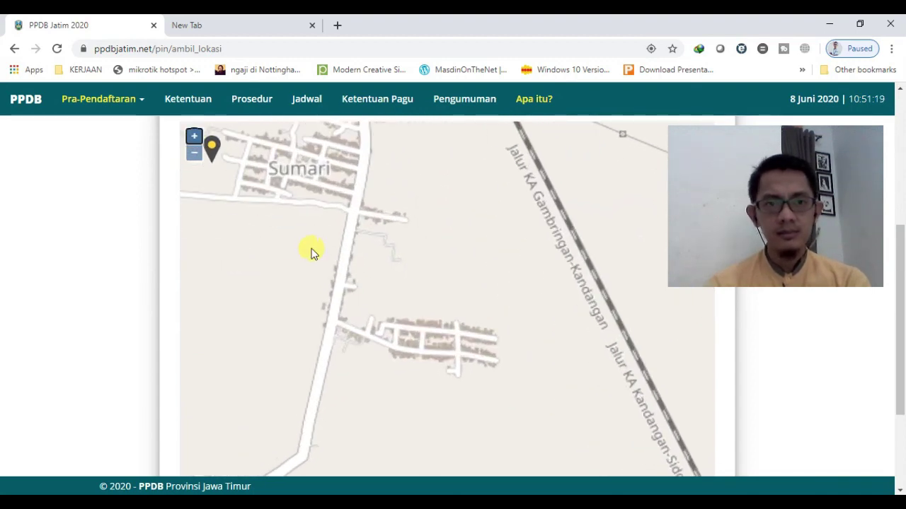
{"action": "left_click_drag", "start_coordinate": [314, 252], "coordinate": [413, 336]}
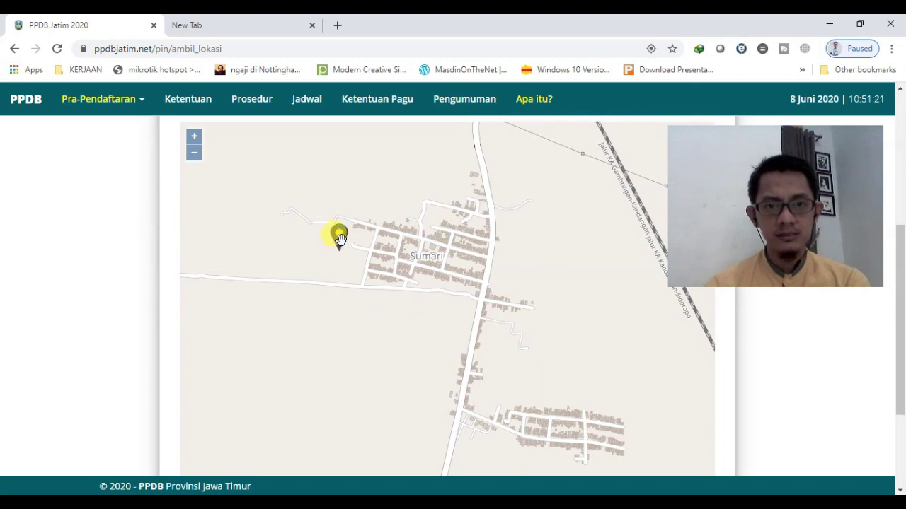
{"action": "left_click_drag", "start_coordinate": [340, 239], "coordinate": [419, 235]}
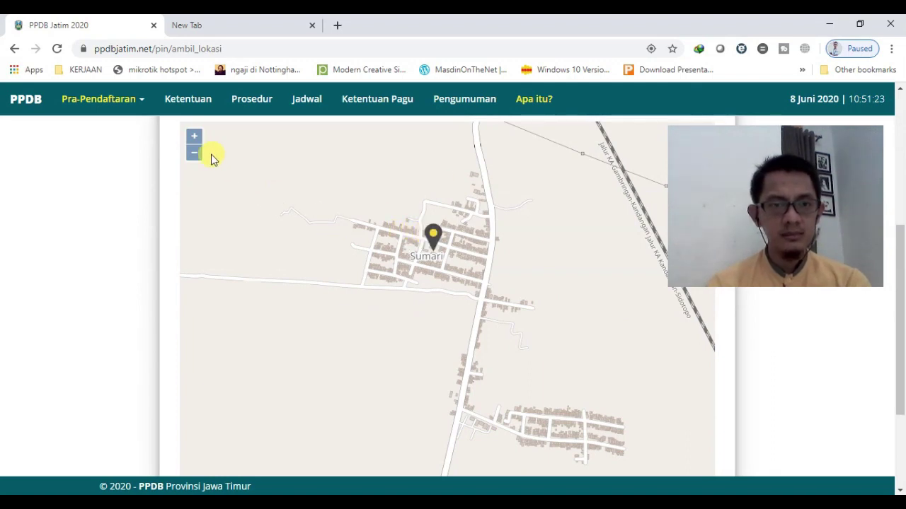
Step: Place the home location marker more precisely on the row of houses in south-eastern Sumari, along the street leading to the main road
{"action": "left_click", "coordinate": [197, 138]}
{"action": "left_click", "coordinate": [197, 138]}
{"action": "left_click", "coordinate": [197, 138]}
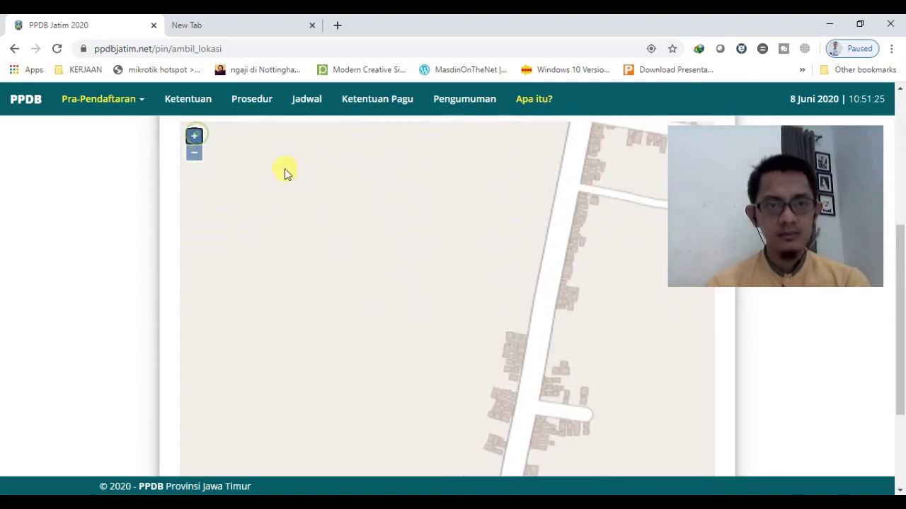
{"action": "left_click_drag", "start_coordinate": [436, 285], "coordinate": [457, 415]}
{"action": "left_click_drag", "start_coordinate": [463, 275], "coordinate": [466, 330]}
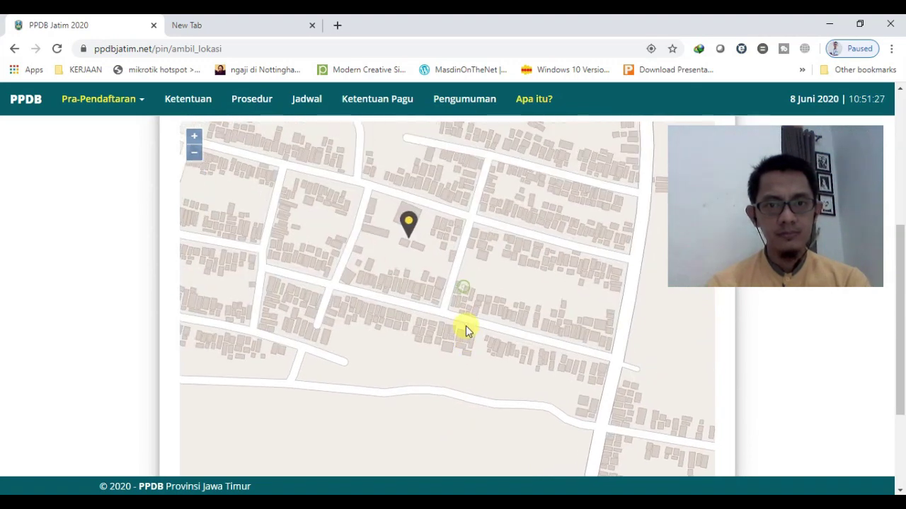
{"action": "mouse_move", "coordinate": [411, 226]}
{"action": "left_mouse_down"}
{"action": "mouse_move", "coordinate": [533, 243]}
{"action": "mouse_move", "coordinate": [412, 219]}
{"action": "left_mouse_up"}
{"action": "left_click_drag", "start_coordinate": [446, 298], "coordinate": [510, 320]}
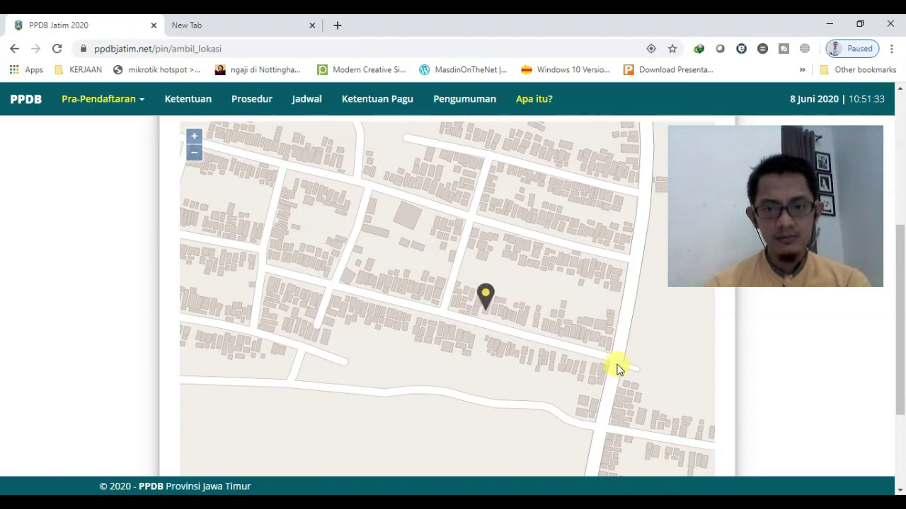
Step: Continue the process with the marked home location and confirm being sure of it
{"action": "left_click_drag", "start_coordinate": [898, 258], "coordinate": [902, 354]}
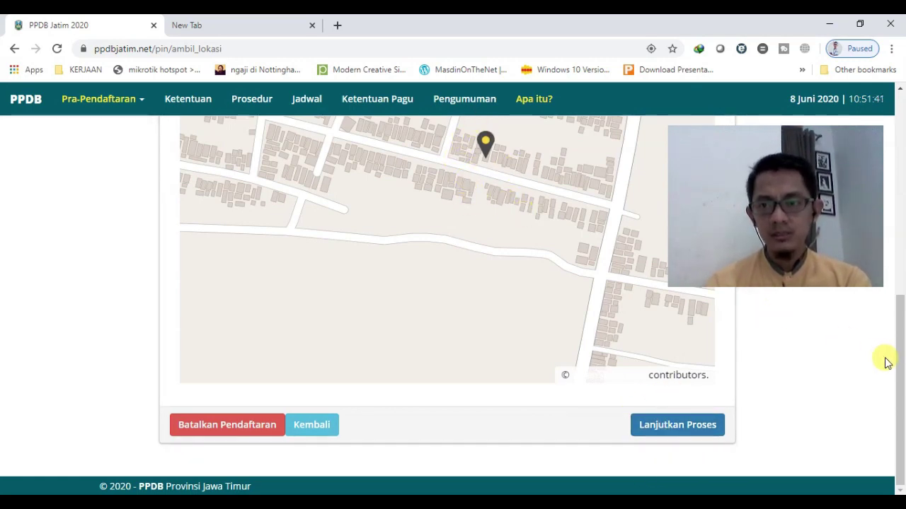
{"action": "left_click_drag", "start_coordinate": [897, 362], "coordinate": [899, 395]}
{"action": "left_click", "coordinate": [650, 426]}
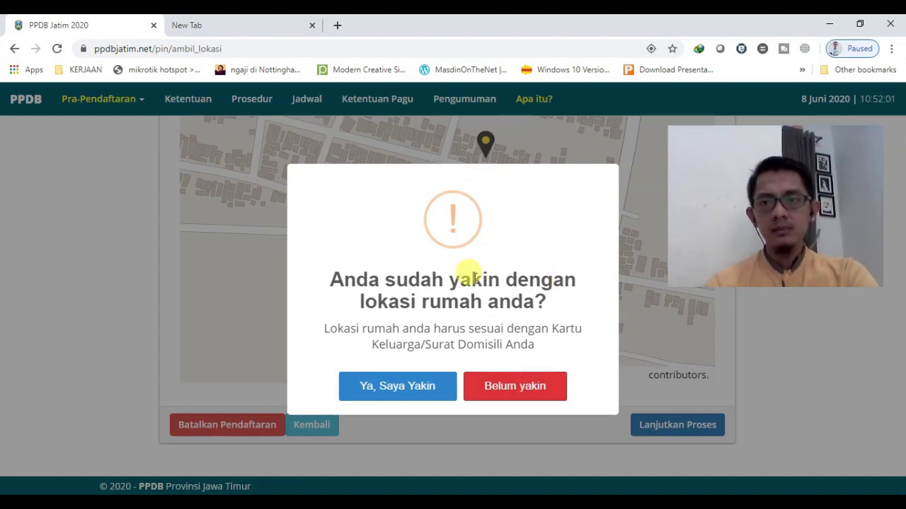
{"action": "left_click", "coordinate": [396, 392]}
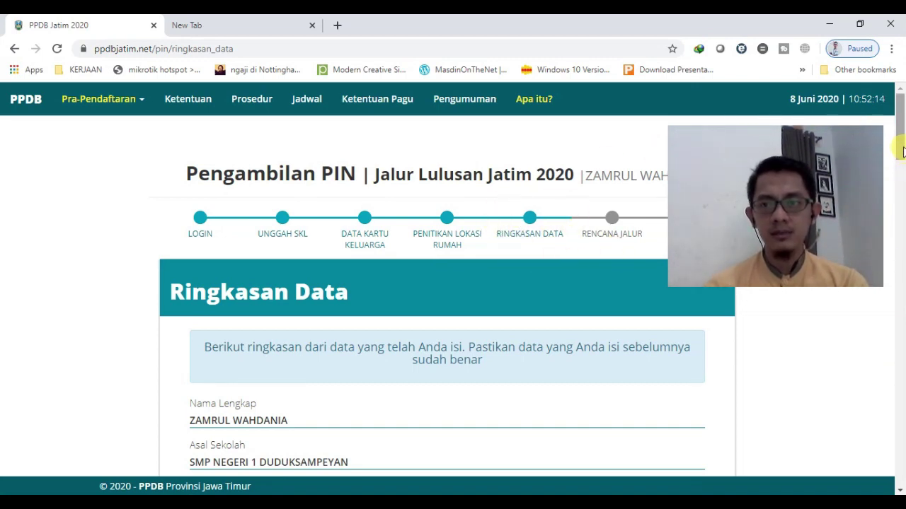
Step: Review the data summary through to the Kartu Keluarga photo and continue to the registration path plan
{"action": "left_click_drag", "start_coordinate": [902, 151], "coordinate": [901, 424]}
{"action": "scroll", "coordinate": [901, 425], "scroll_direction": "down", "scroll_amount": 3}
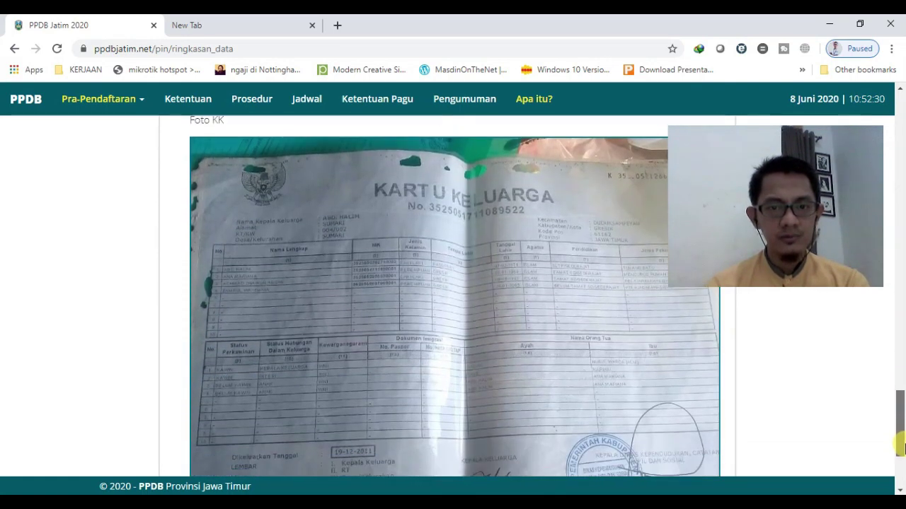
{"action": "scroll", "coordinate": [901, 422], "scroll_direction": "down", "scroll_amount": 2}
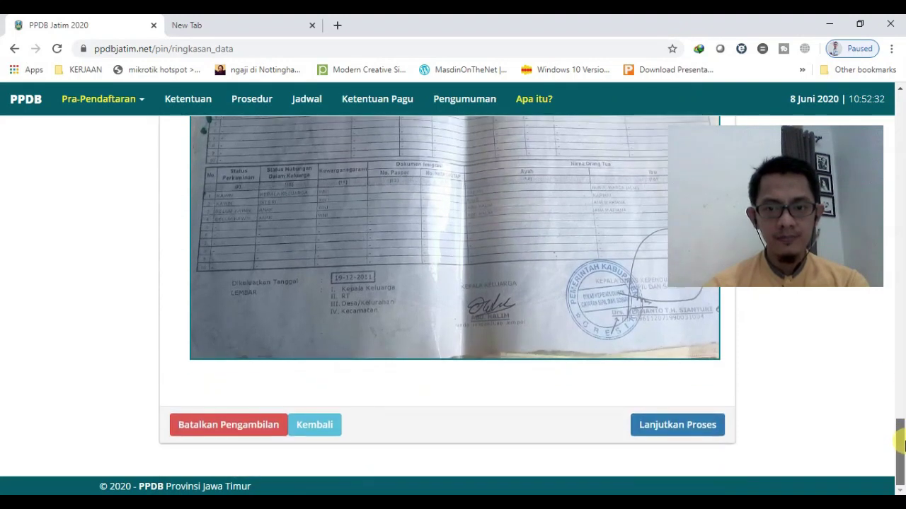
{"action": "left_click", "coordinate": [676, 429]}
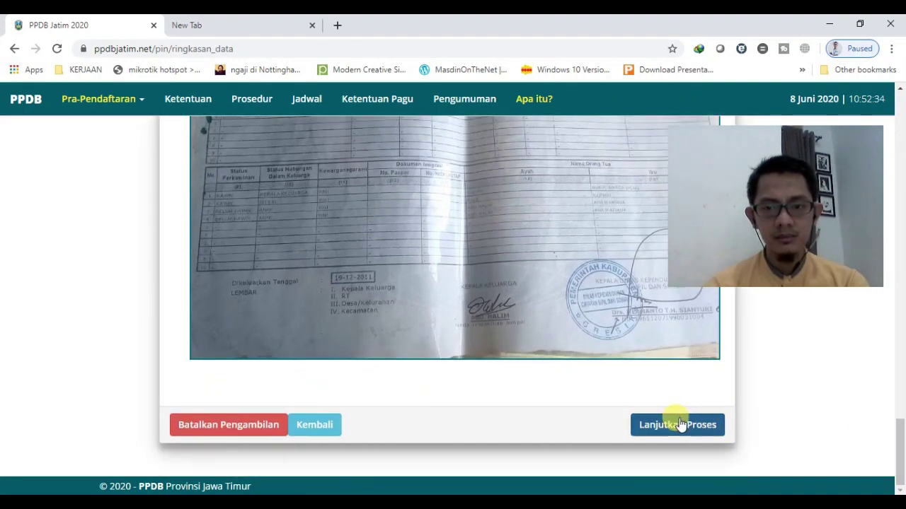
{"action": "left_click", "coordinate": [678, 425]}
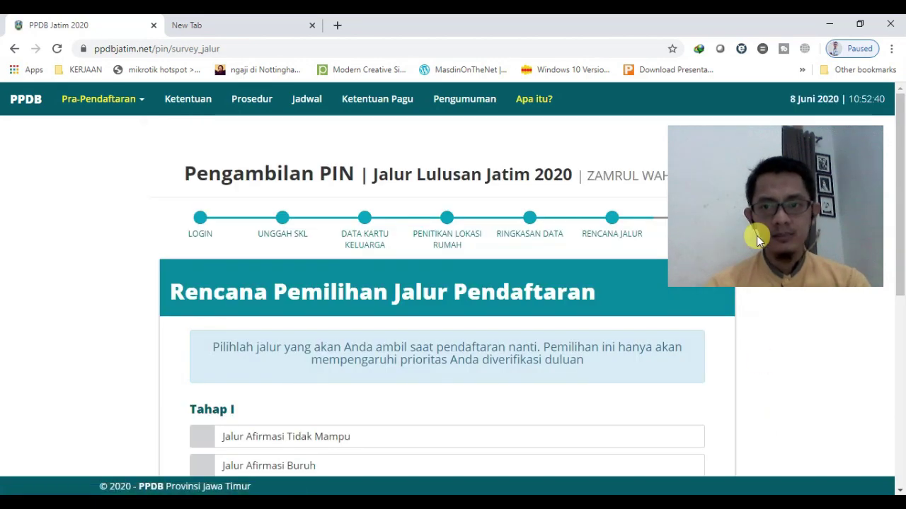
Step: Choose Jalur Reguler (SMK) under Tahap III as the planned registration path
{"action": "left_click_drag", "start_coordinate": [756, 235], "coordinate": [777, 405]}
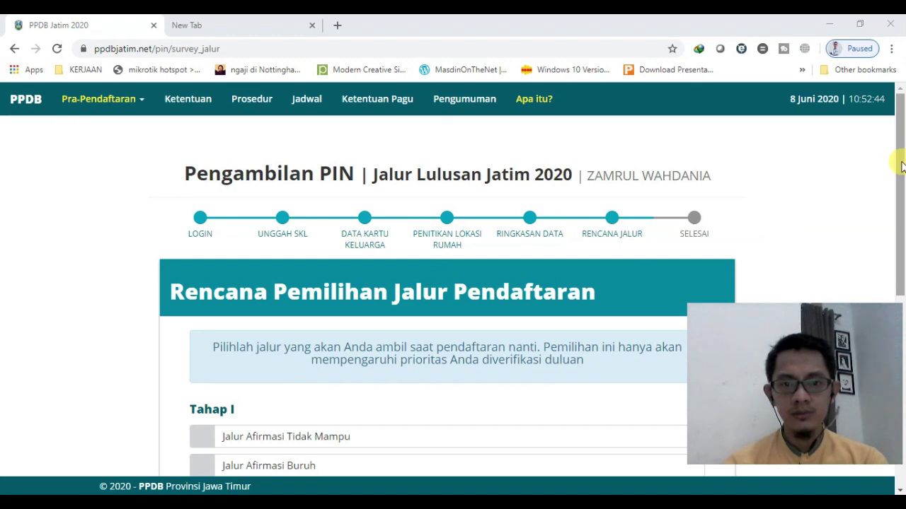
{"action": "left_click_drag", "start_coordinate": [901, 165], "coordinate": [900, 283]}
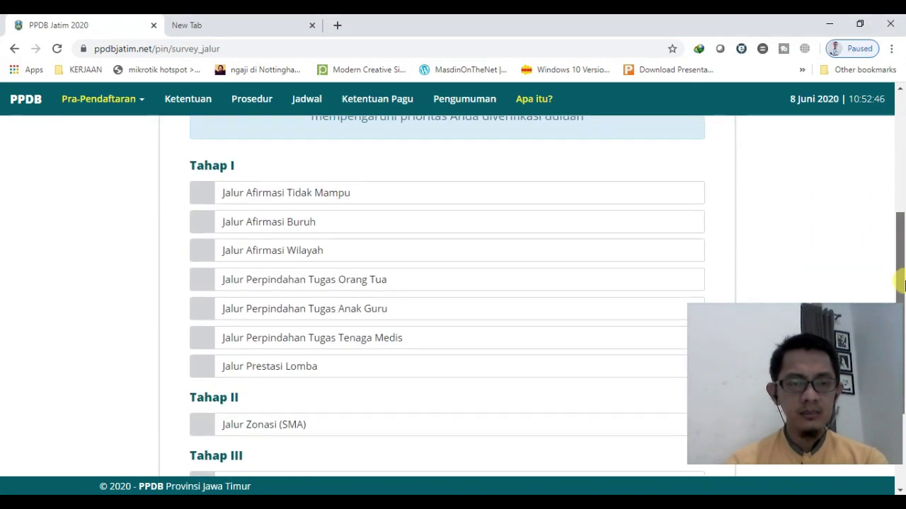
{"action": "left_click_drag", "start_coordinate": [818, 404], "coordinate": [824, 249]}
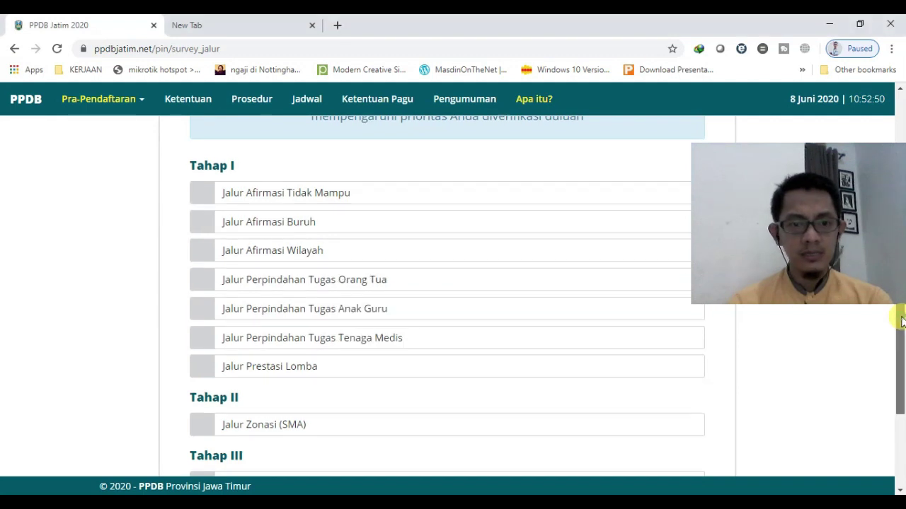
{"action": "left_click_drag", "start_coordinate": [901, 314], "coordinate": [902, 327]}
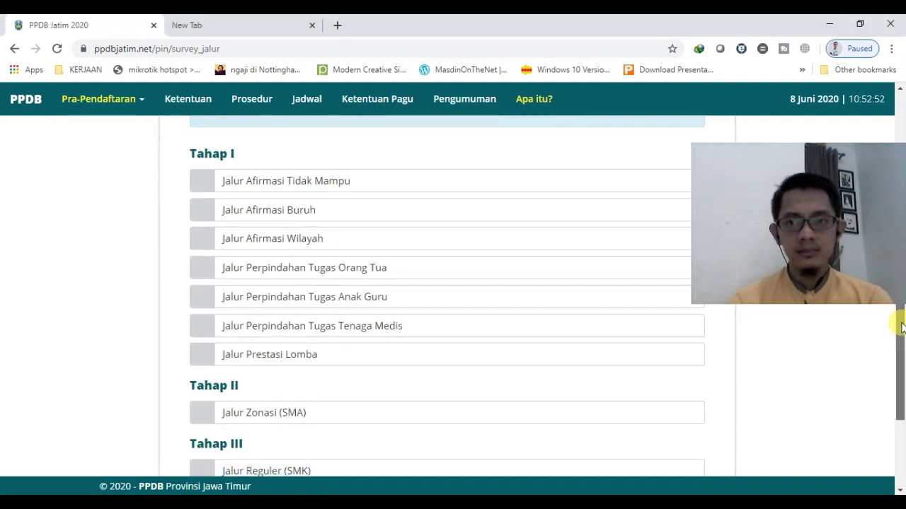
{"action": "scroll", "coordinate": [901, 327], "scroll_direction": "down", "scroll_amount": 1}
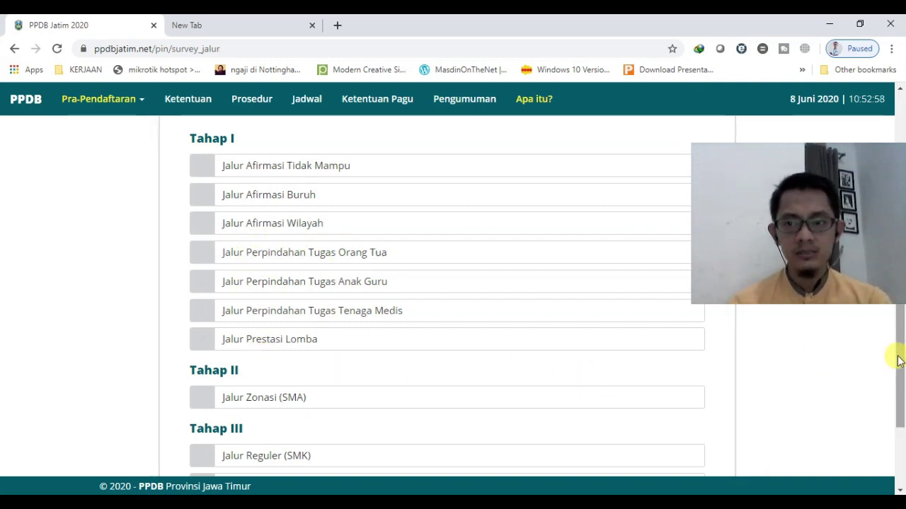
{"action": "left_click_drag", "start_coordinate": [901, 355], "coordinate": [898, 411]}
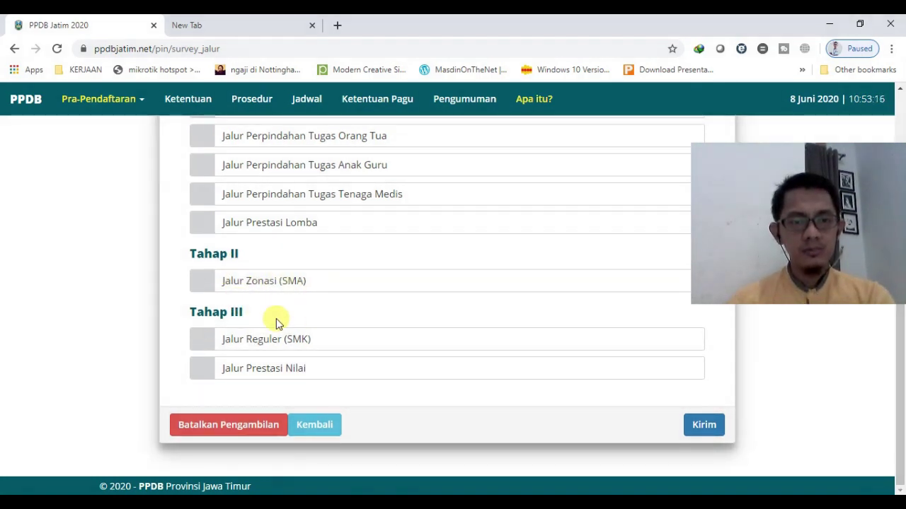
{"action": "left_click", "coordinate": [337, 342]}
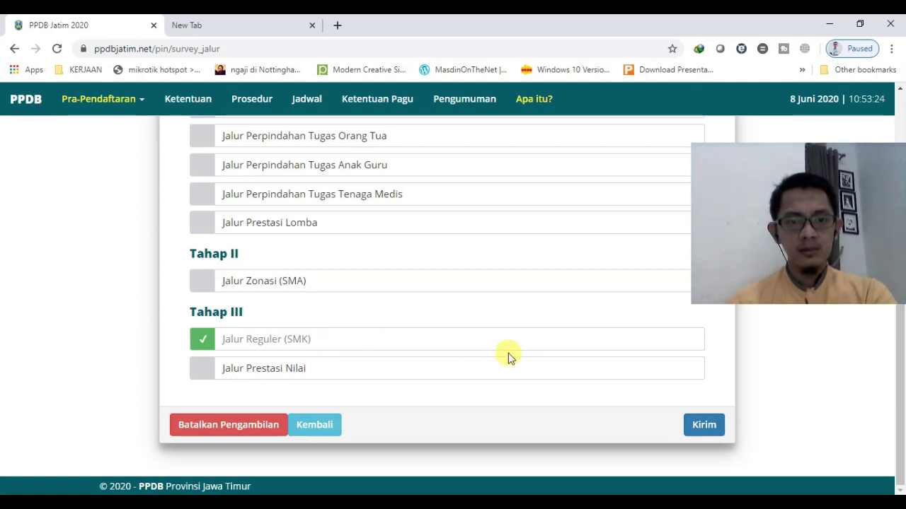
Step: Submit the PIN retrieval data for verification and confirm sending it
{"action": "left_click", "coordinate": [704, 426]}
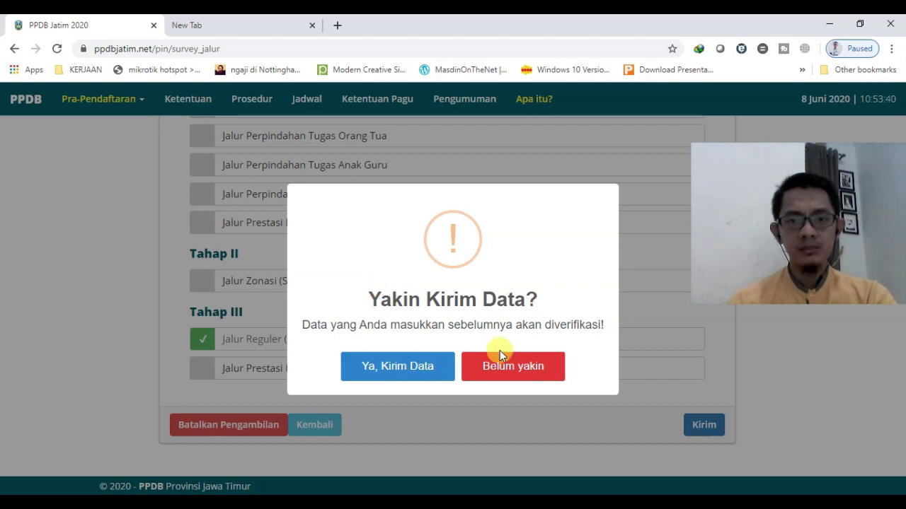
{"action": "left_click", "coordinate": [511, 366]}
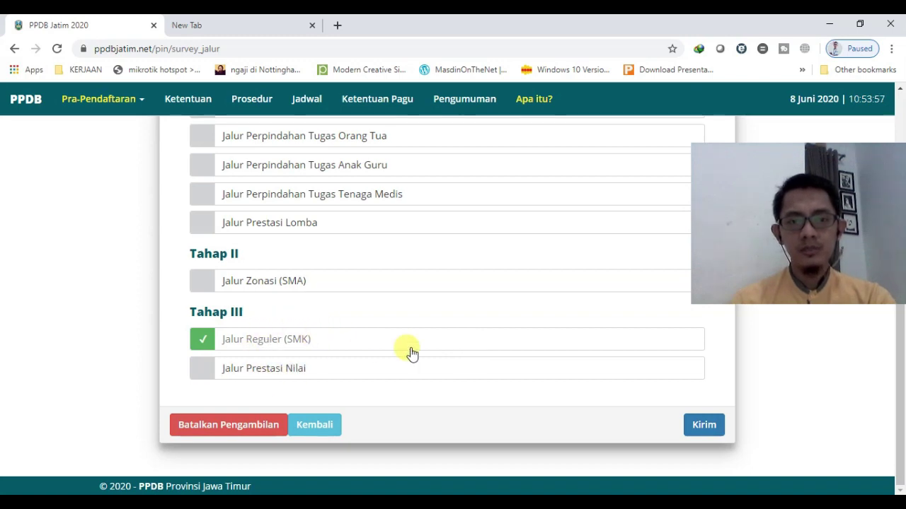
{"action": "left_click", "coordinate": [710, 428]}
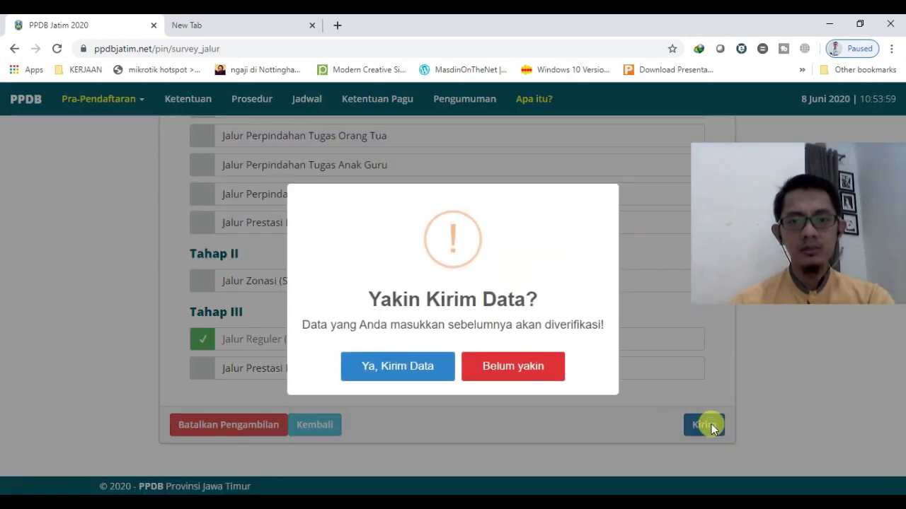
{"action": "left_click", "coordinate": [395, 371]}
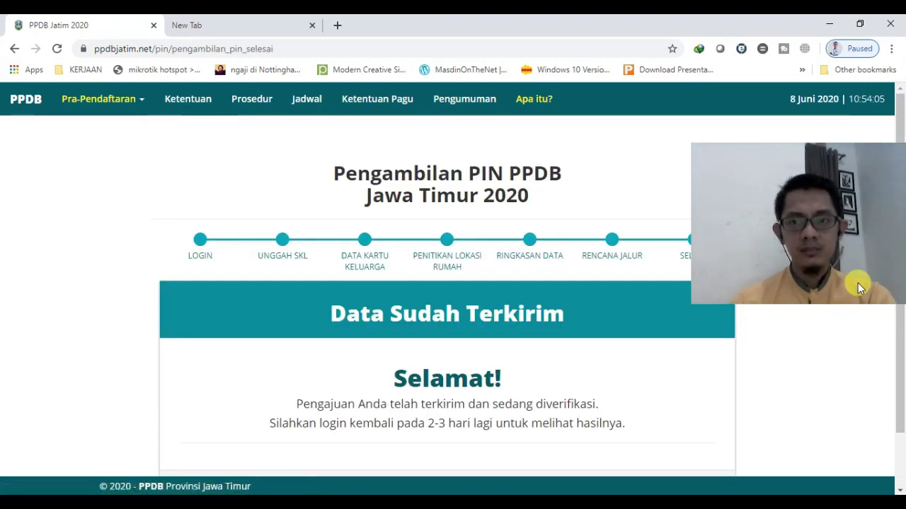
{"action": "left_click_drag", "start_coordinate": [825, 262], "coordinate": [798, 216]}
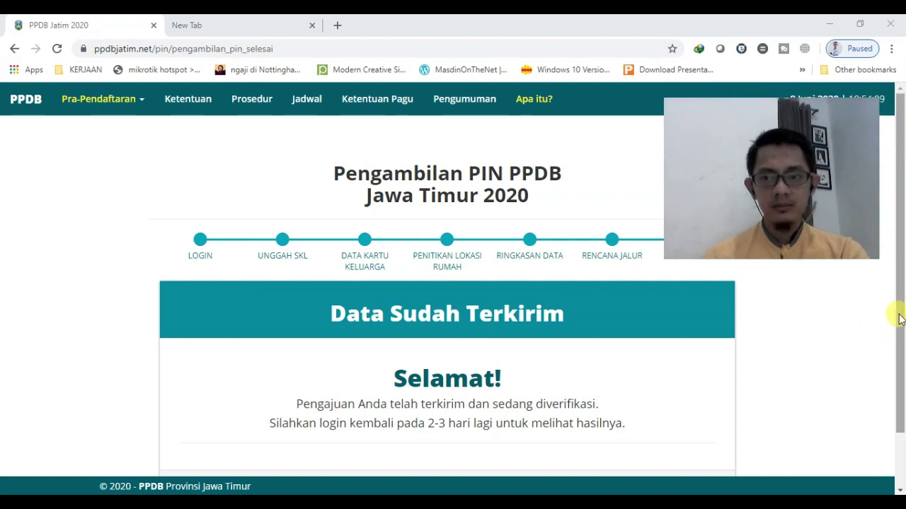
{"action": "left_click_drag", "start_coordinate": [897, 314], "coordinate": [902, 382]}
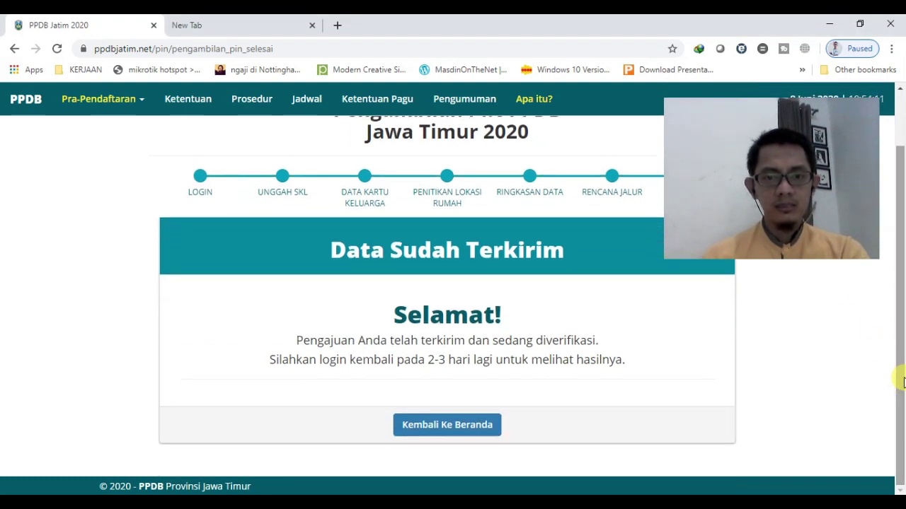